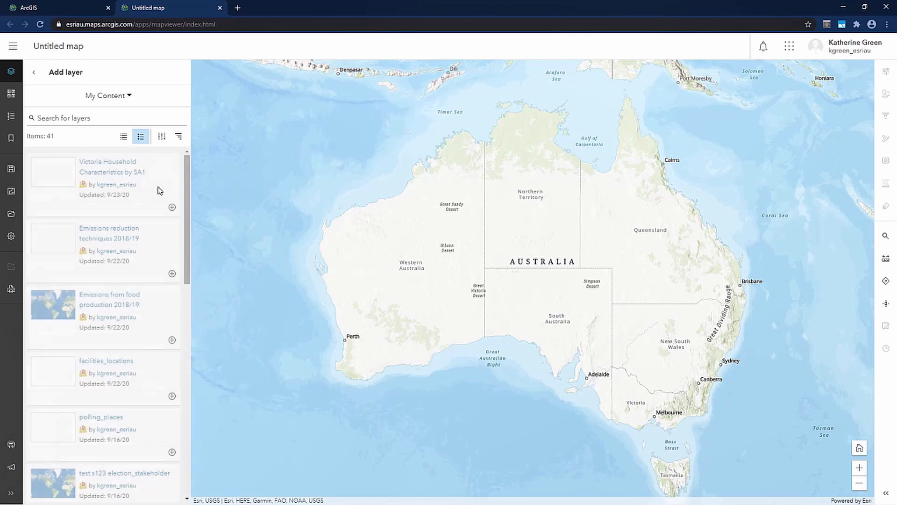
Step: Add the Victoria Household Characteristics by SA1 layer to the map and zoom to its extent
left_click(172, 208)
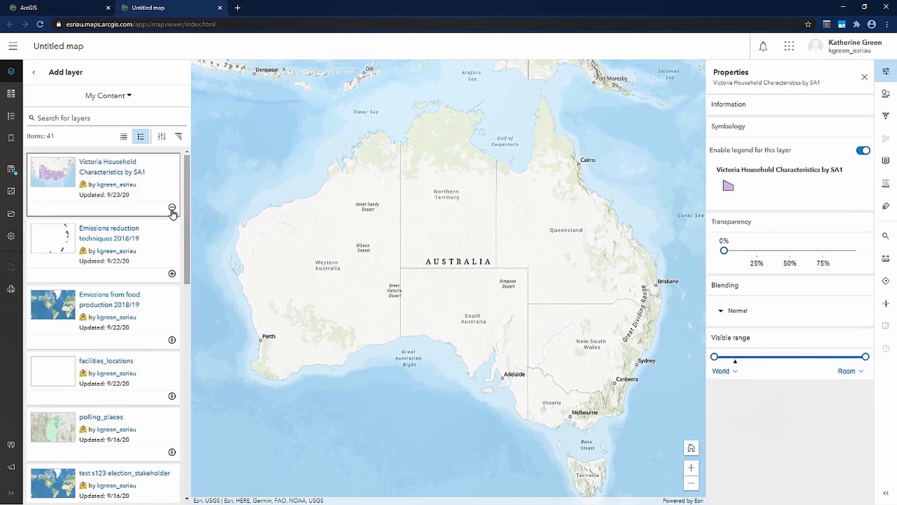
left_click(34, 72)
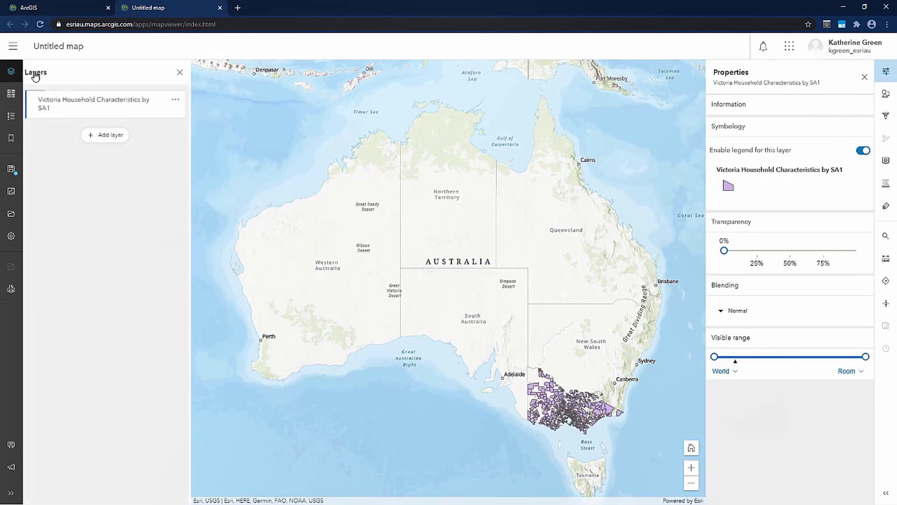
left_click(178, 102)
left_click(48, 128)
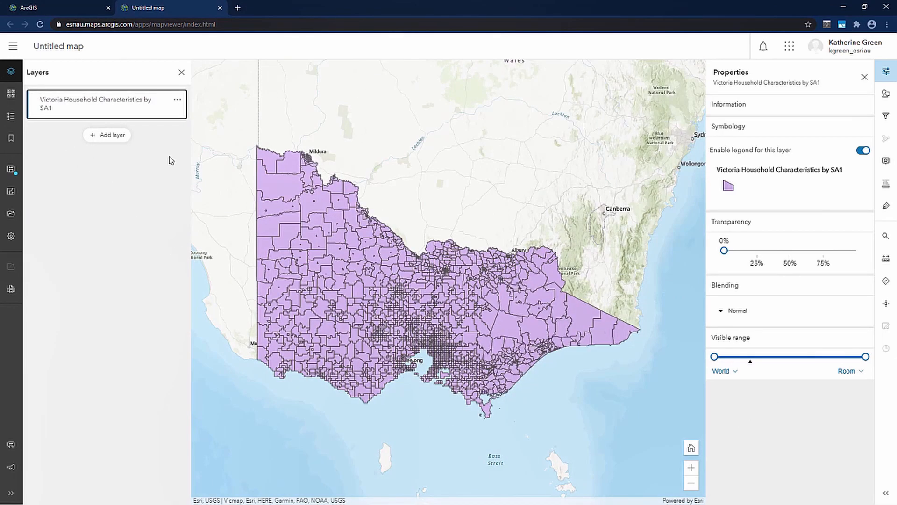
Step: Change the basemap to Dark Gray Canvas and close the basemap gallery
left_click(11, 97)
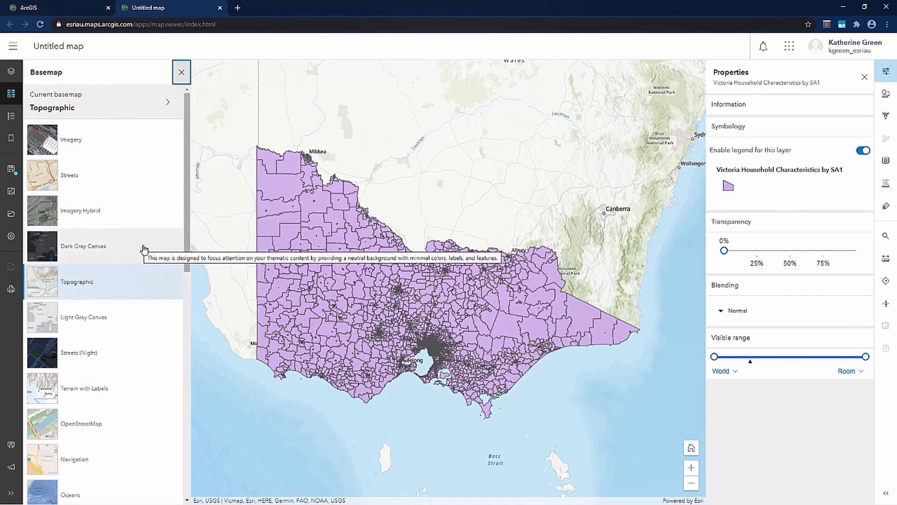
left_click(144, 249)
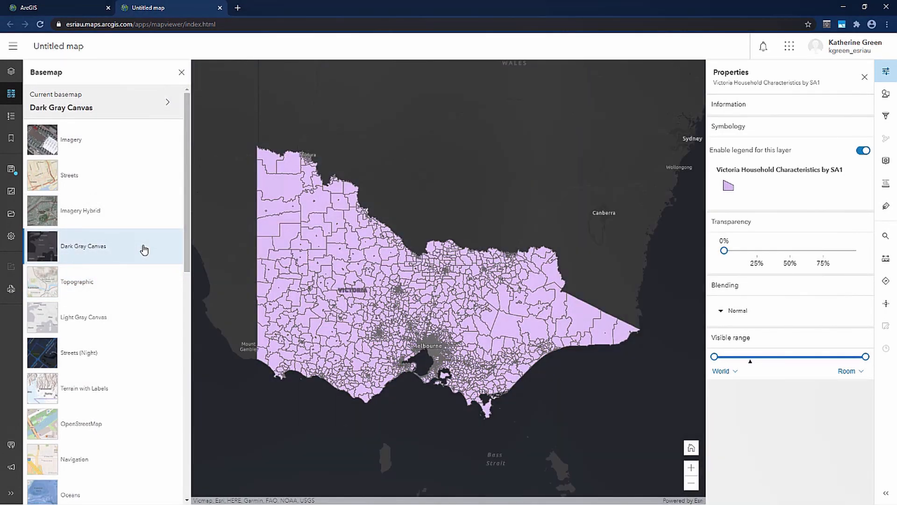
left_click(181, 73)
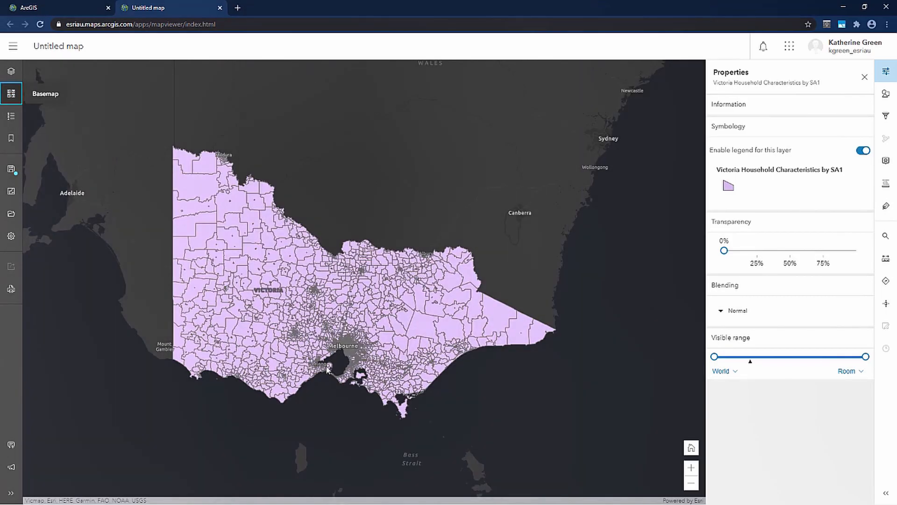
Step: Re-sort the layer's field list and add Median age all persons as the attribute to style by
scroll(327, 369, "up", 5)
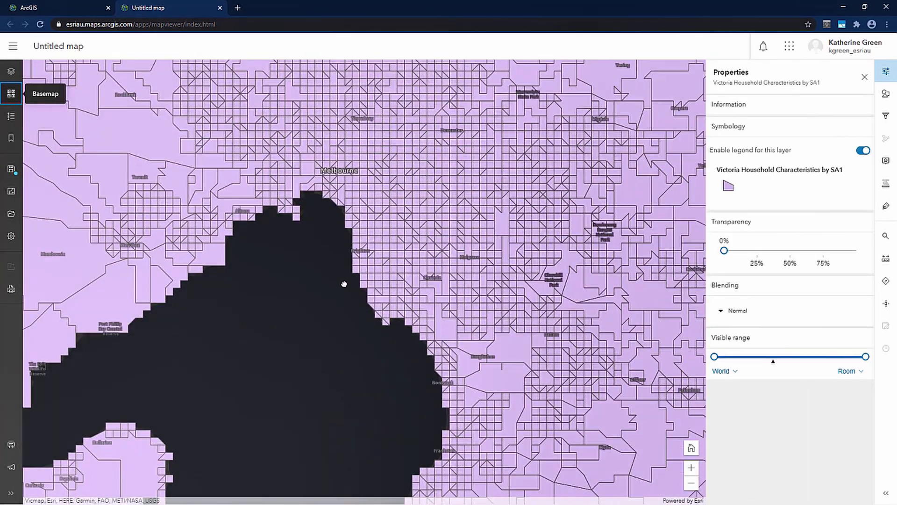
scroll(387, 376, "up", 2)
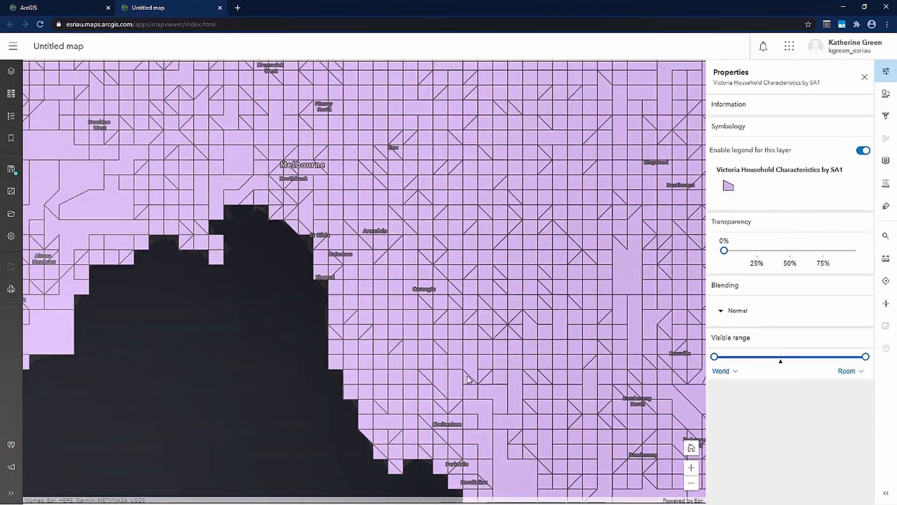
scroll(469, 379, "down", 4)
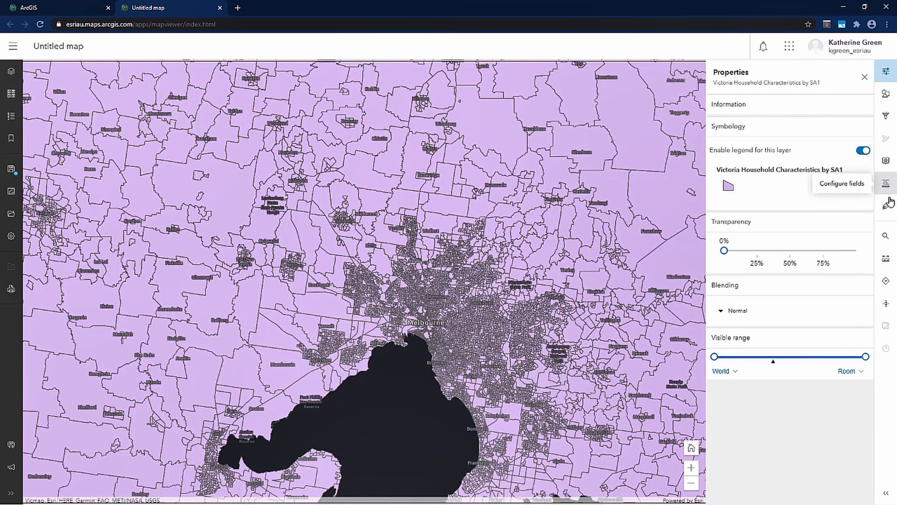
left_click(890, 98)
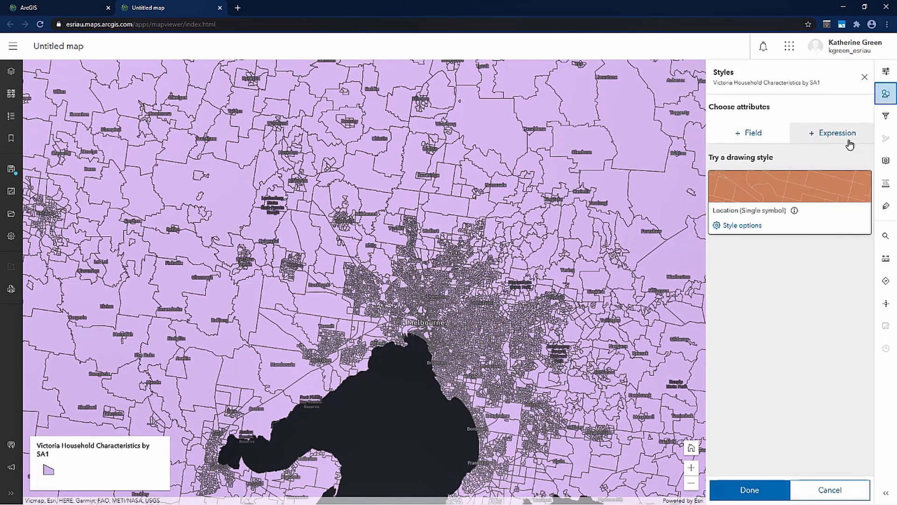
left_click(770, 139)
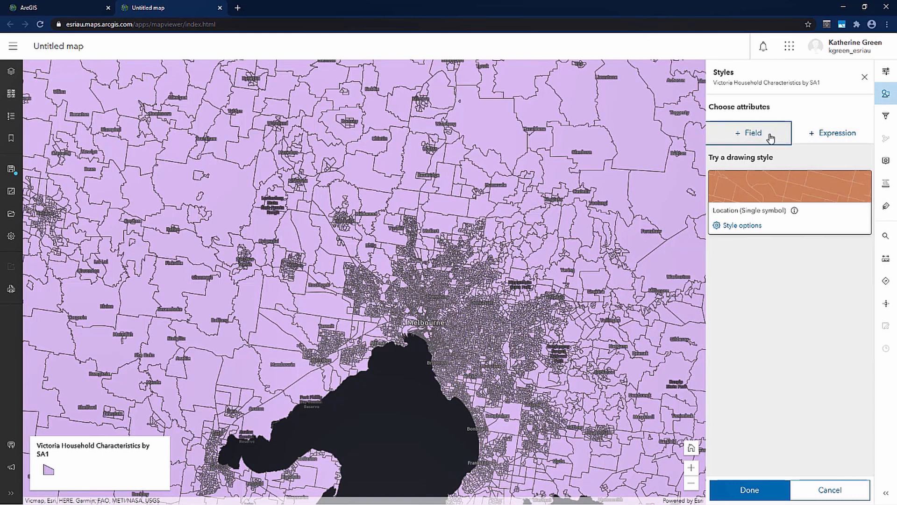
left_click(757, 137)
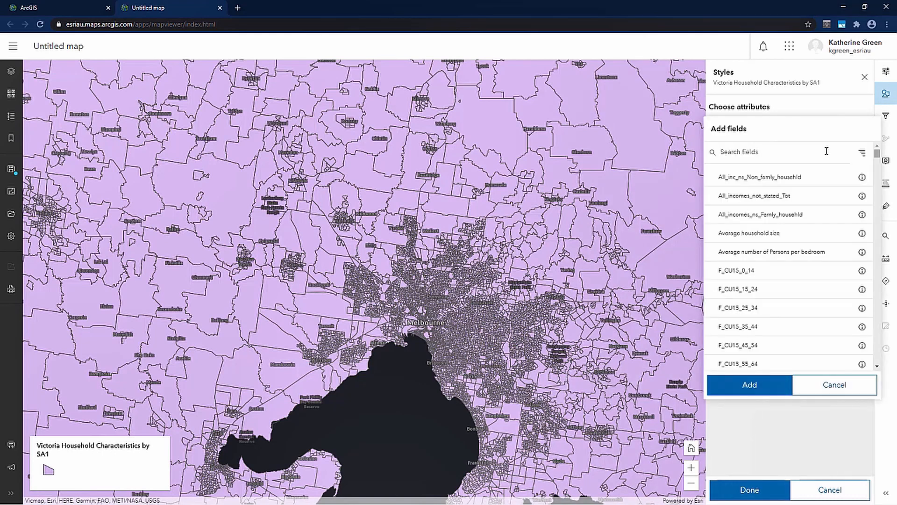
mouse_move(877, 155)
left_mouse_down()
mouse_move(876, 178)
mouse_move(876, 154)
left_mouse_up()
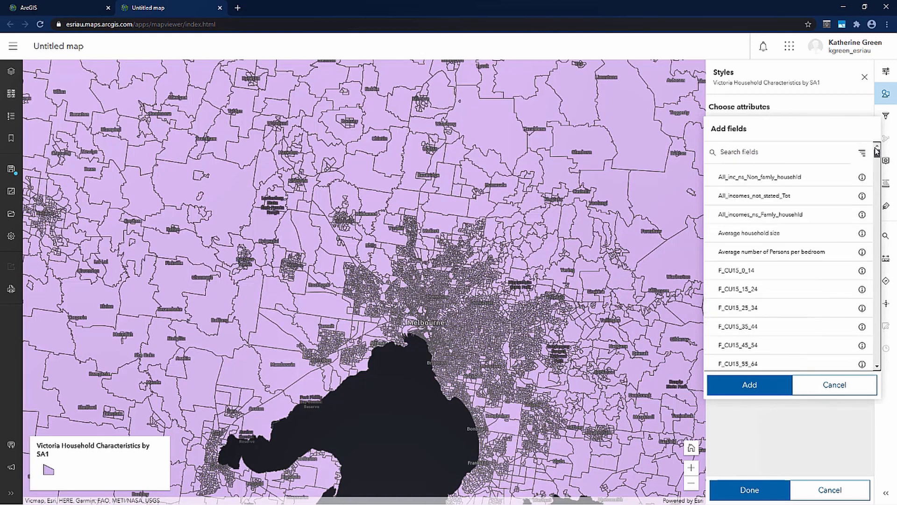
left_click(862, 152)
left_click(853, 206)
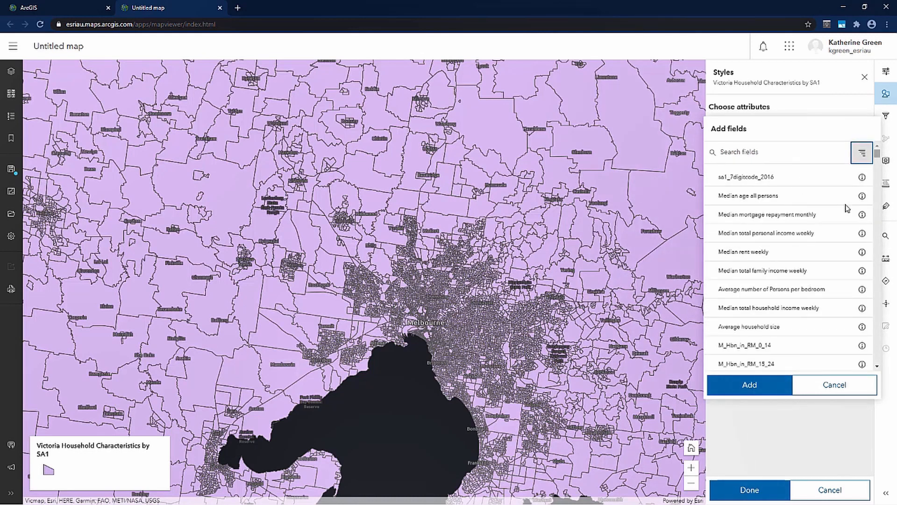
left_click(808, 198)
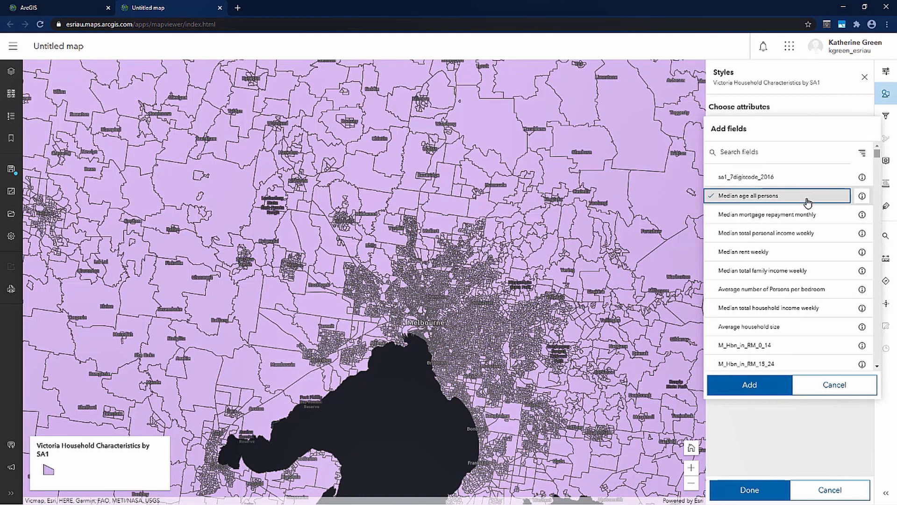
left_click(769, 385)
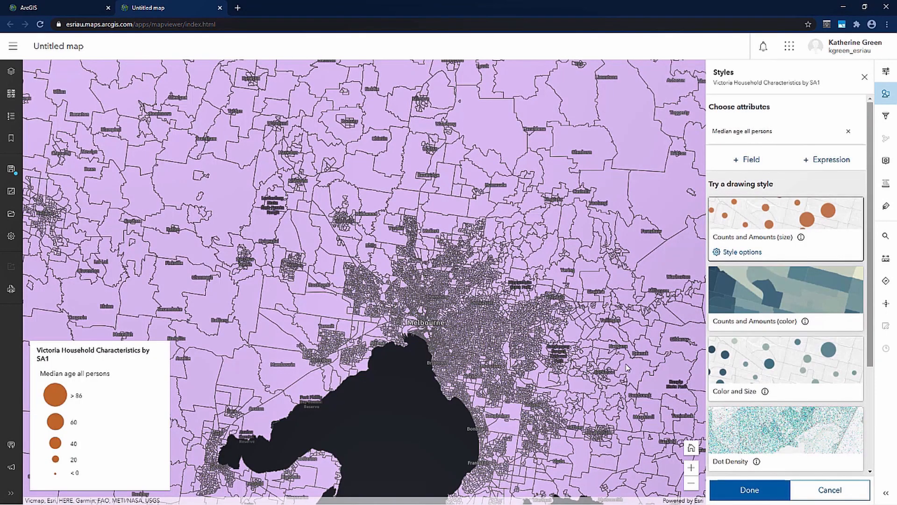
Step: Apply the Counts and Amounts (color) drawing style with the High to low theme and open its symbol style settings
scroll(426, 349, "up", 3)
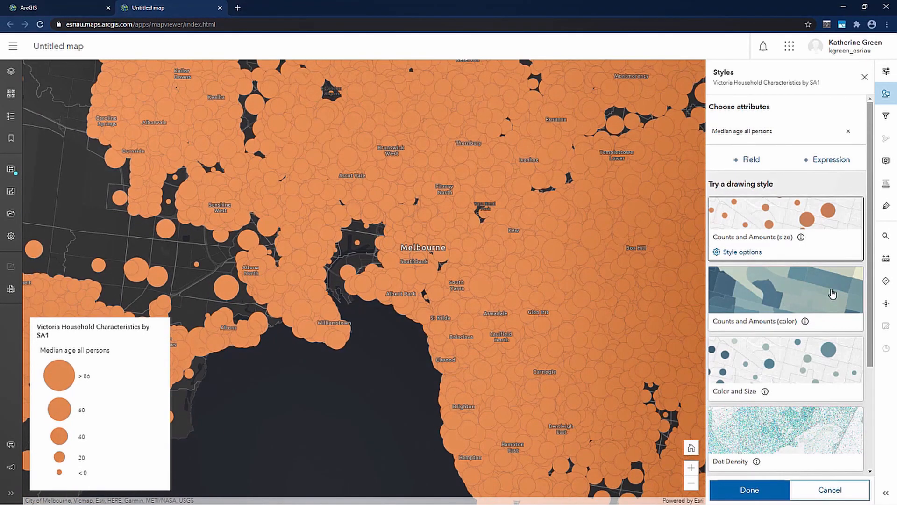
left_click(785, 297)
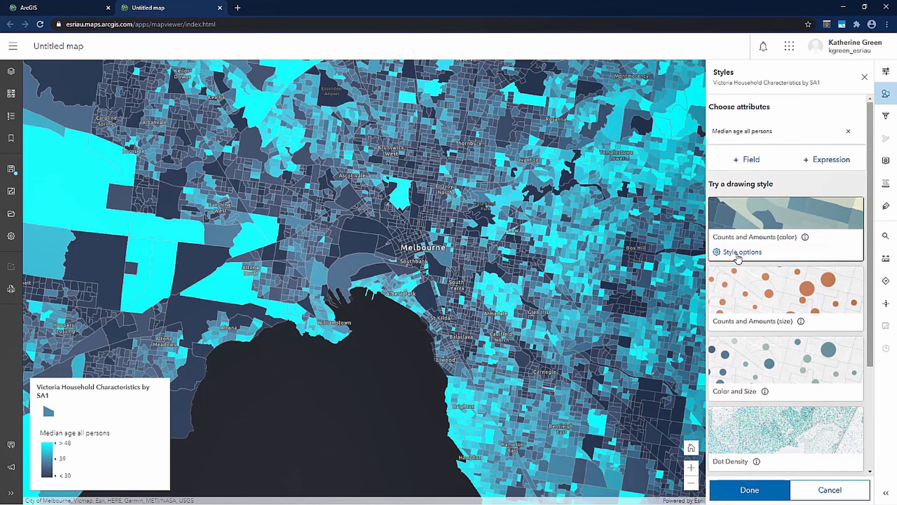
left_click(741, 251)
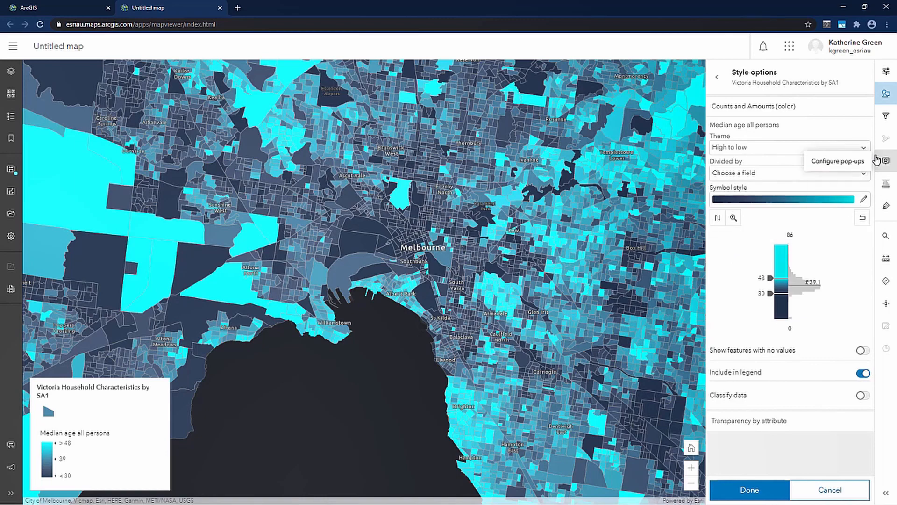
left_click(864, 148)
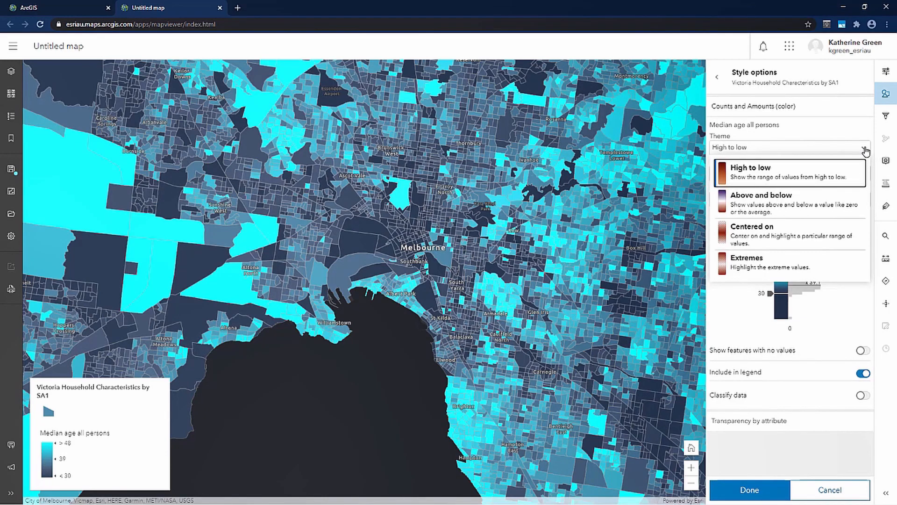
left_click(863, 169)
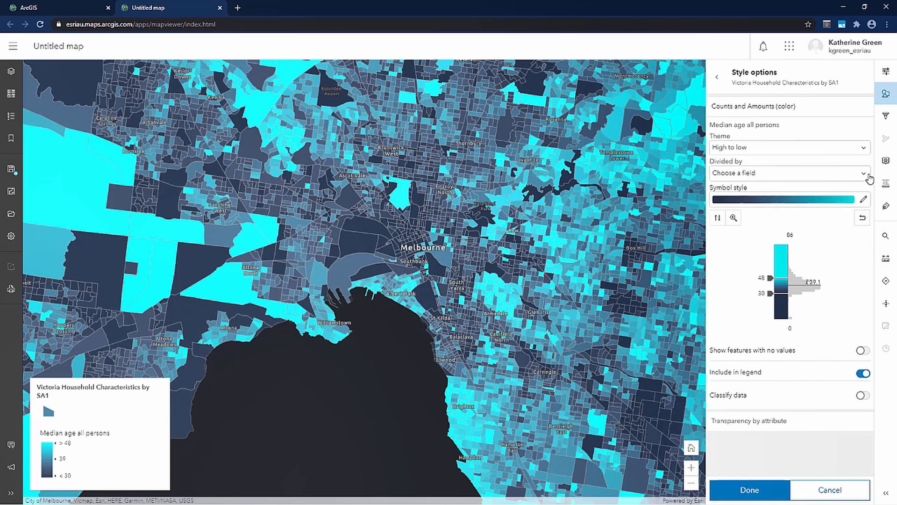
left_click(841, 207)
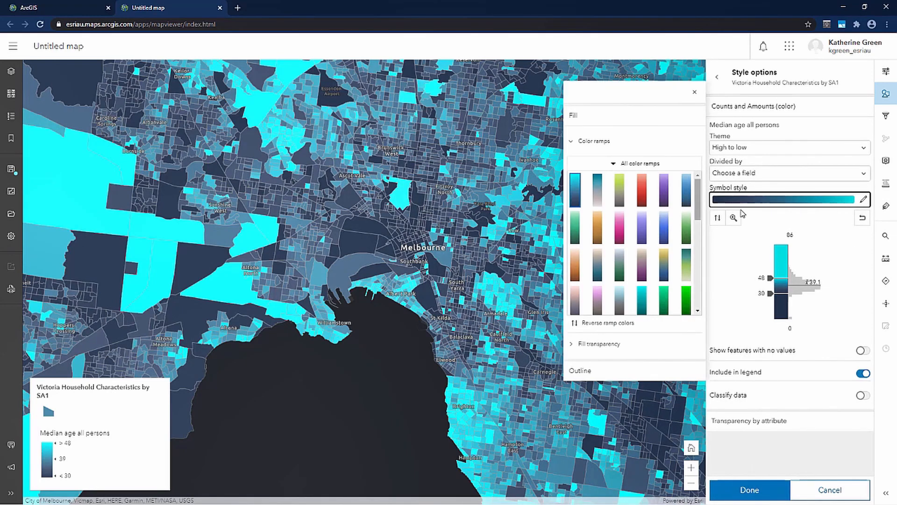
Step: Try several blue, green and brown ramps from the full set of color ramps on the median age layer
left_click(687, 201)
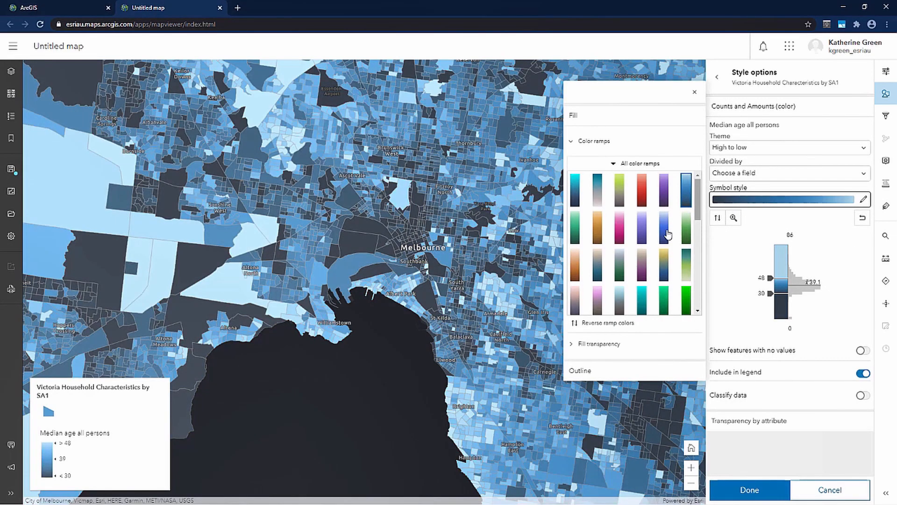
left_click(664, 236)
left_click(642, 264)
left_click(620, 271)
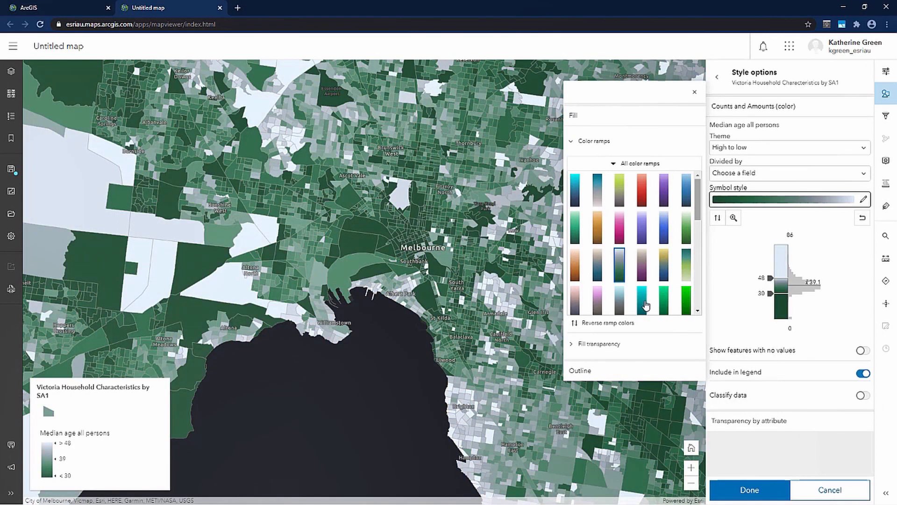
left_click(642, 299)
left_click(686, 299)
left_click(686, 264)
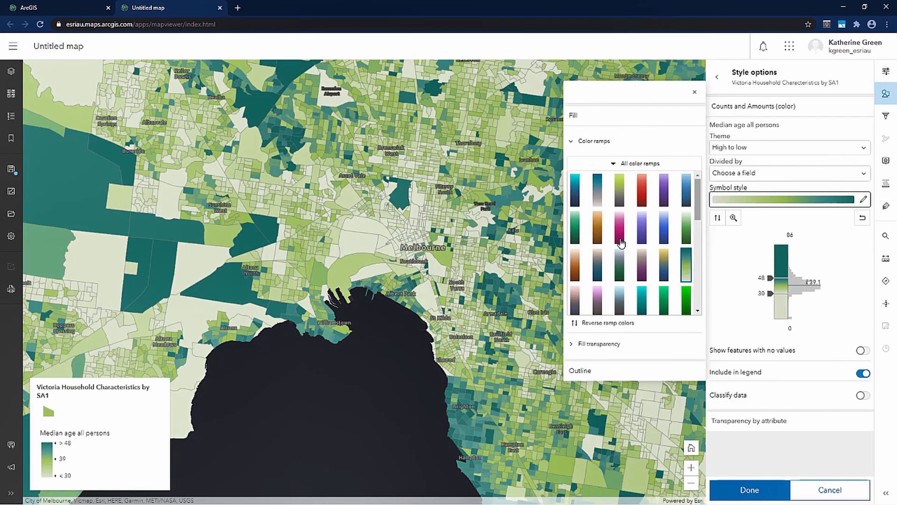
left_click(598, 237)
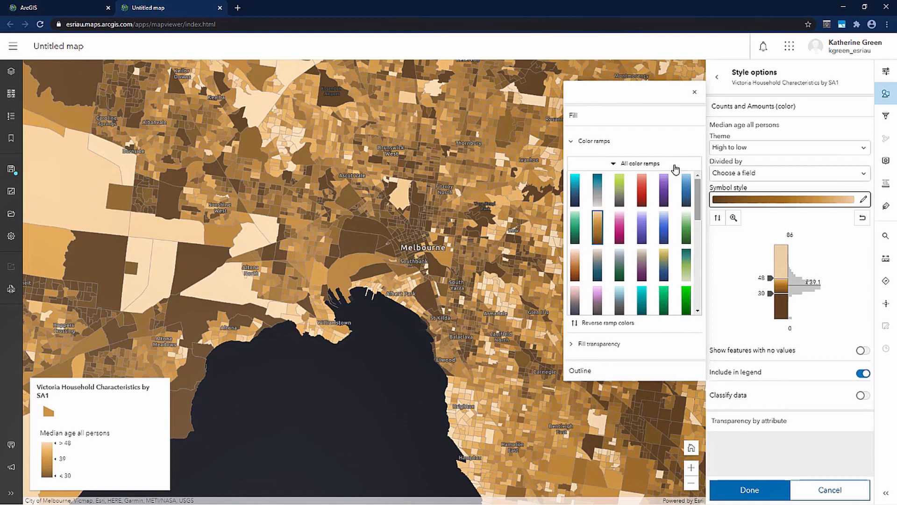
Step: Filter the color ramps to Blues and try three of its ramps on the layer
left_click(675, 166)
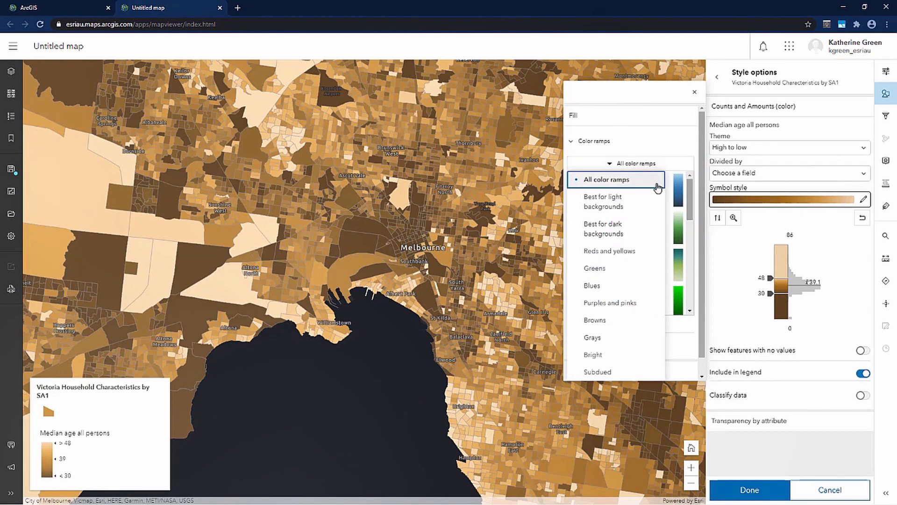
left_click(645, 286)
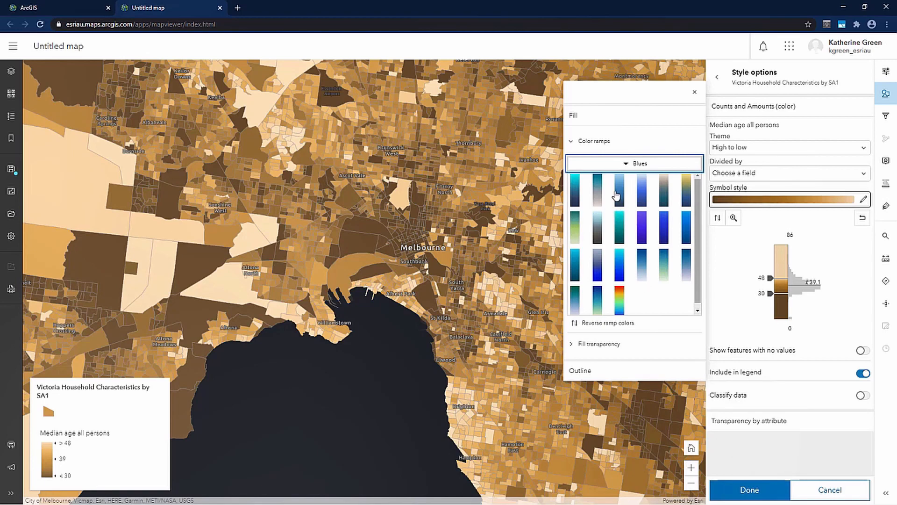
left_click(618, 193)
left_click(643, 194)
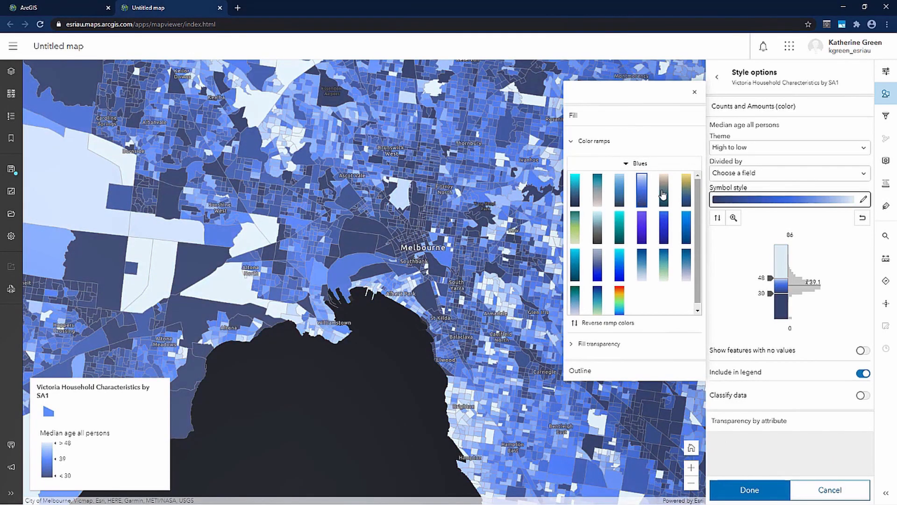
left_click(664, 195)
Step: Filter the color ramps to Colorblind friendly, apply the pale-green-to-blue ramp and close the symbol style settings
left_click(686, 164)
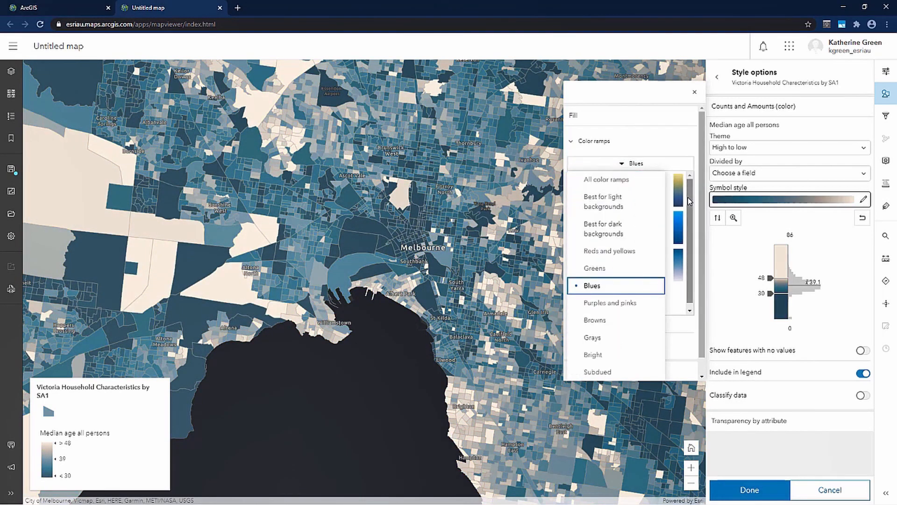
scroll(615, 337, "down", 1)
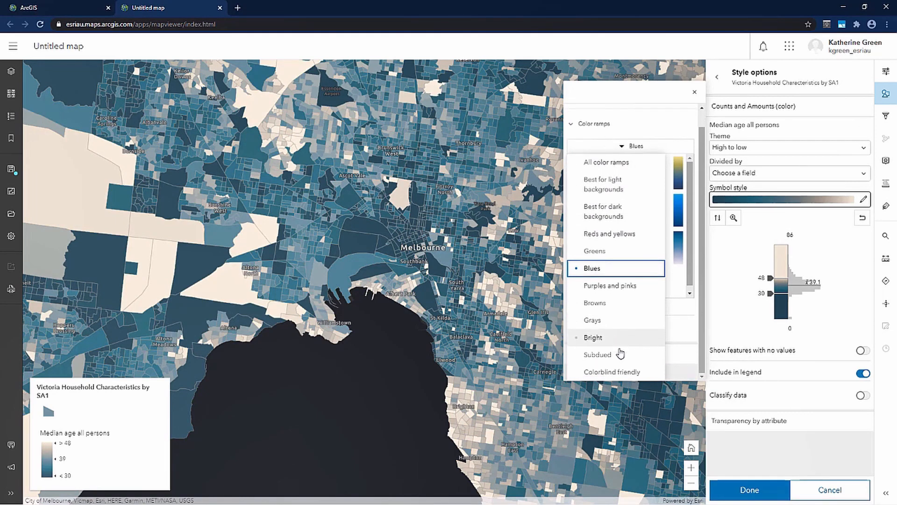
left_click(651, 375)
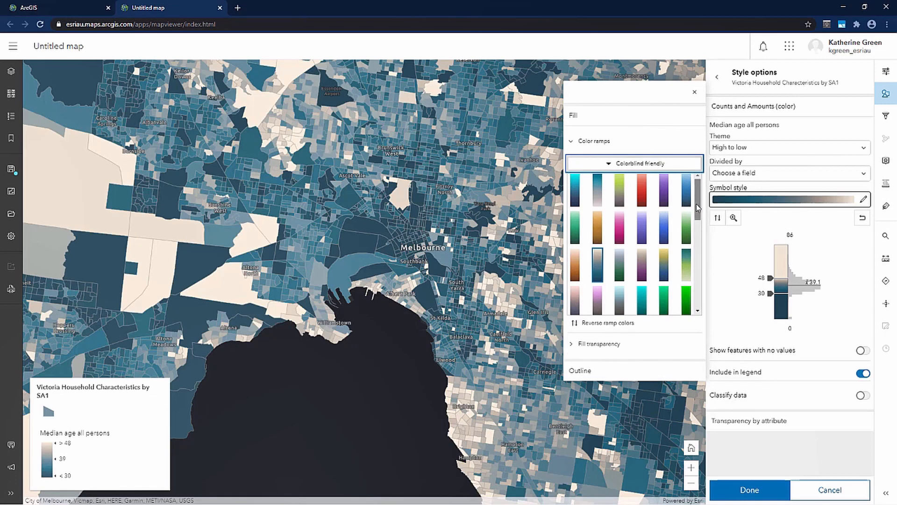
left_click_drag(699, 205, 703, 300)
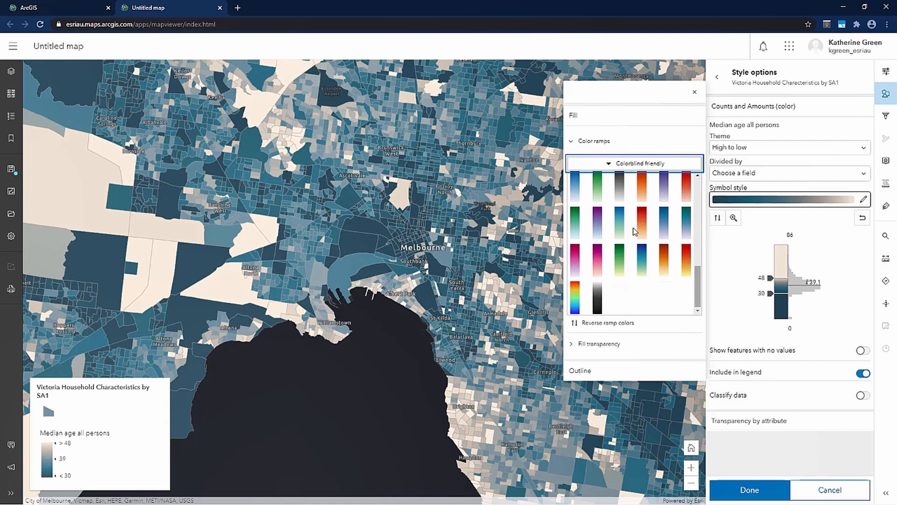
left_click(618, 223)
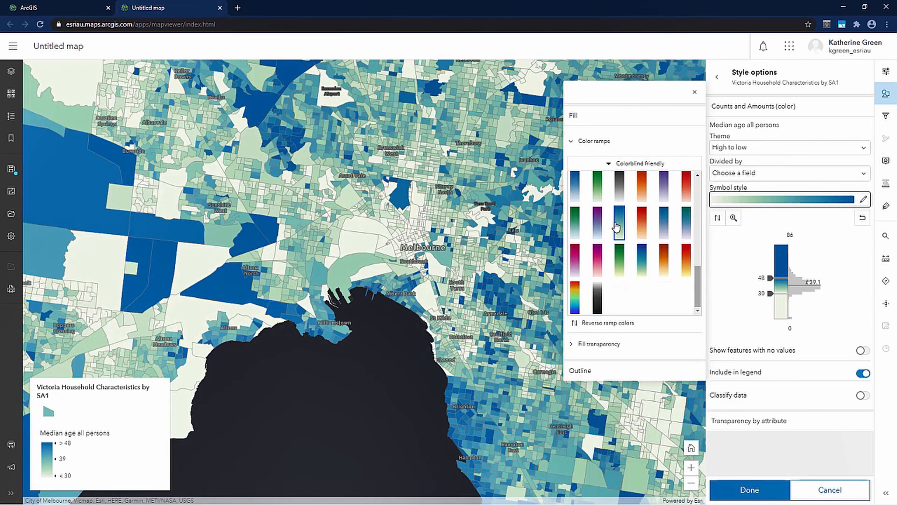
left_click(694, 92)
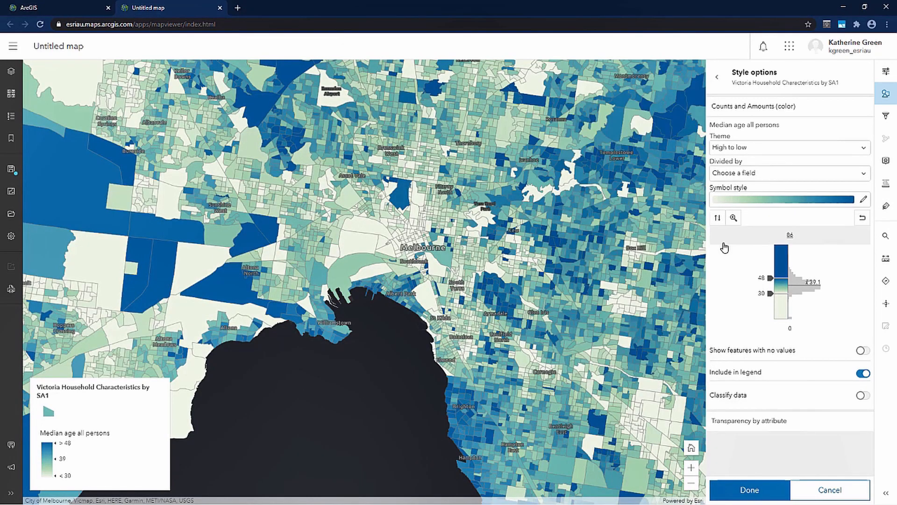
Step: Raise the upper handle of the median age color ramp to 65 and accept the layer's style changes
mouse_move(771, 278)
left_mouse_down()
mouse_move(775, 257)
mouse_move(775, 285)
mouse_move(782, 270)
left_mouse_up()
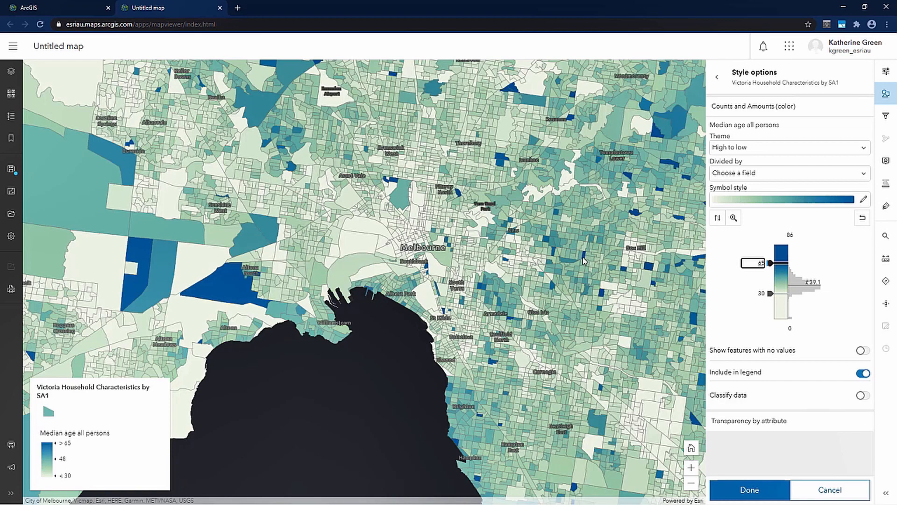
left_click(757, 489)
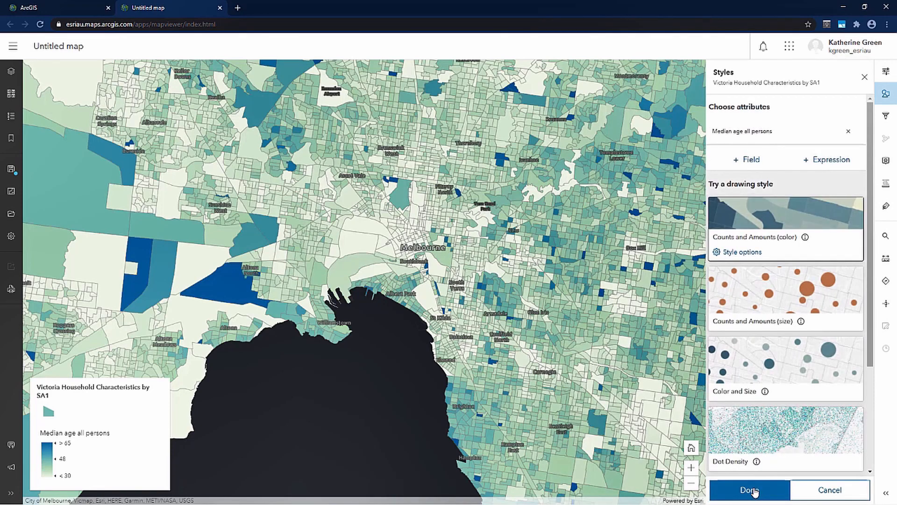
left_click(755, 489)
scroll(532, 352, "down", 2)
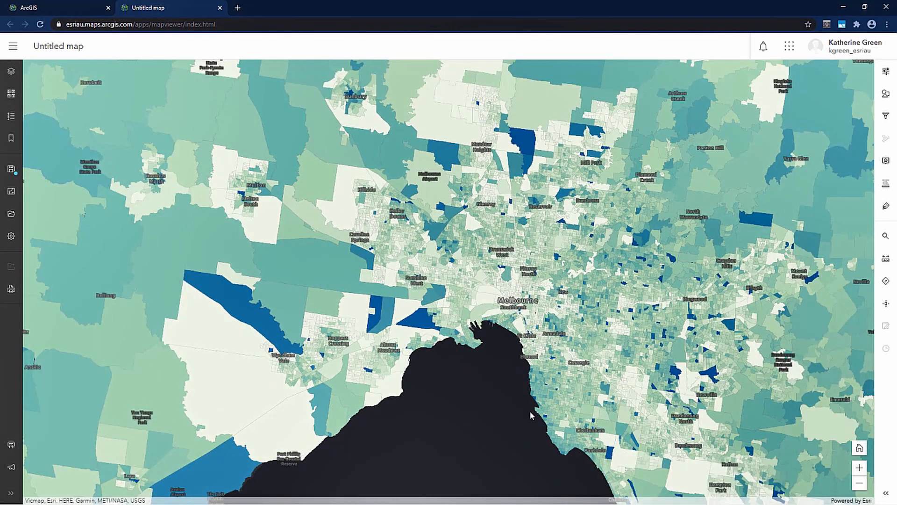
Step: Reopen the household layer's styles, search the fields for "lone person" and add Lone persons as a second attribute
left_click(885, 96)
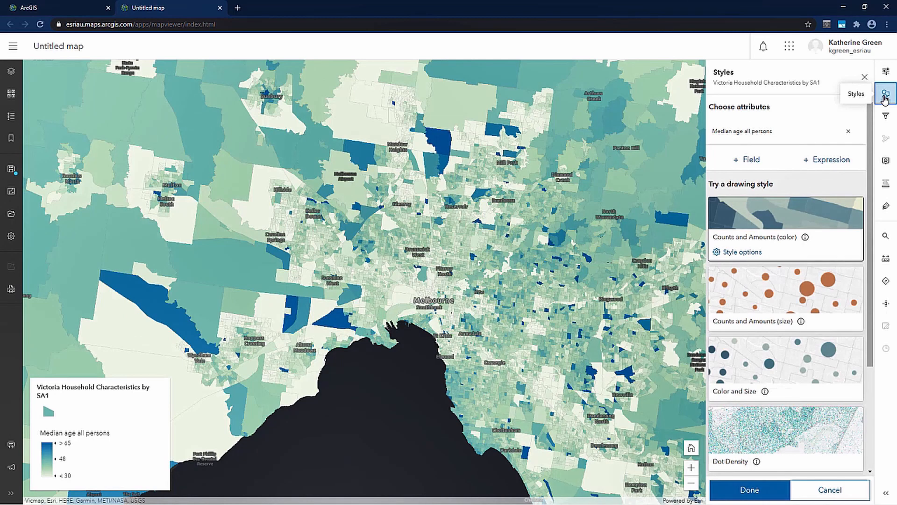
left_click(762, 163)
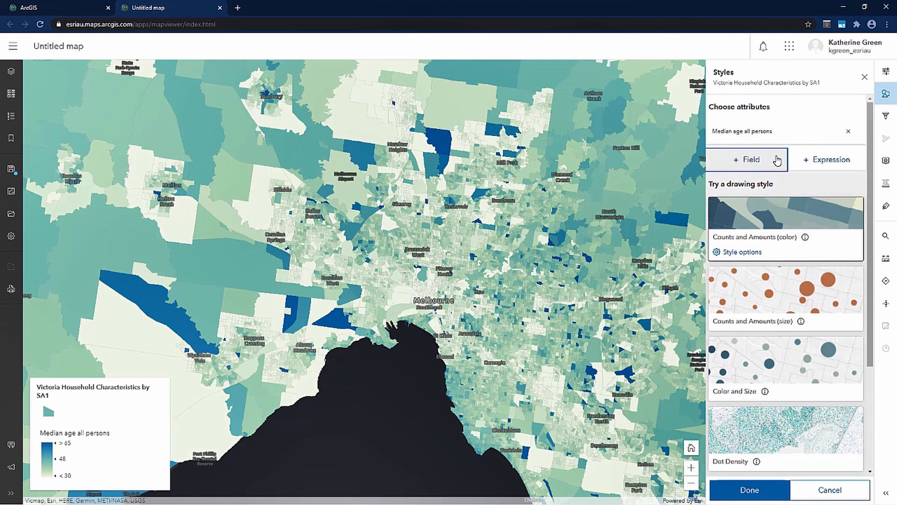
left_click(751, 156)
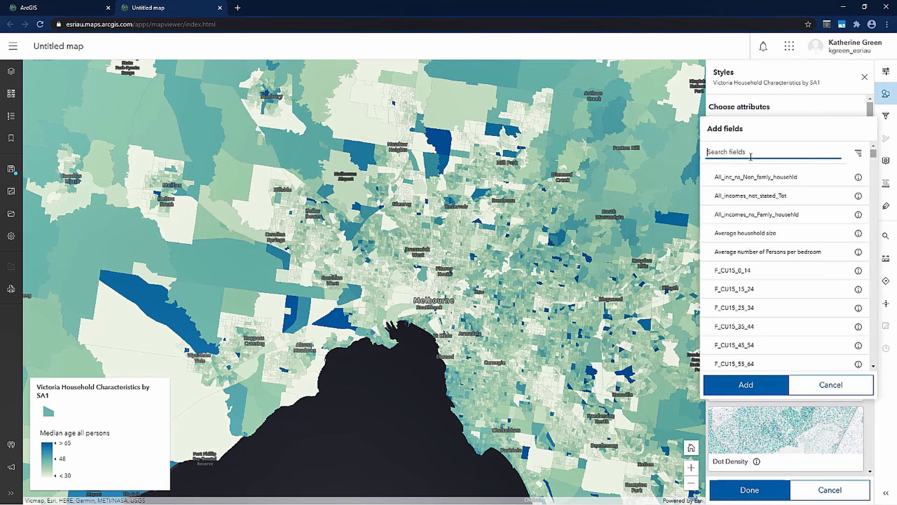
type("lone")
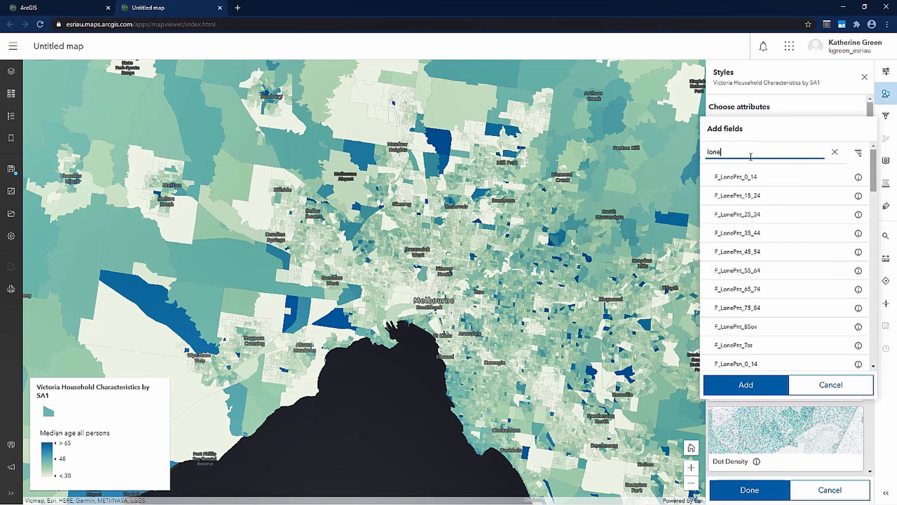
type(" person")
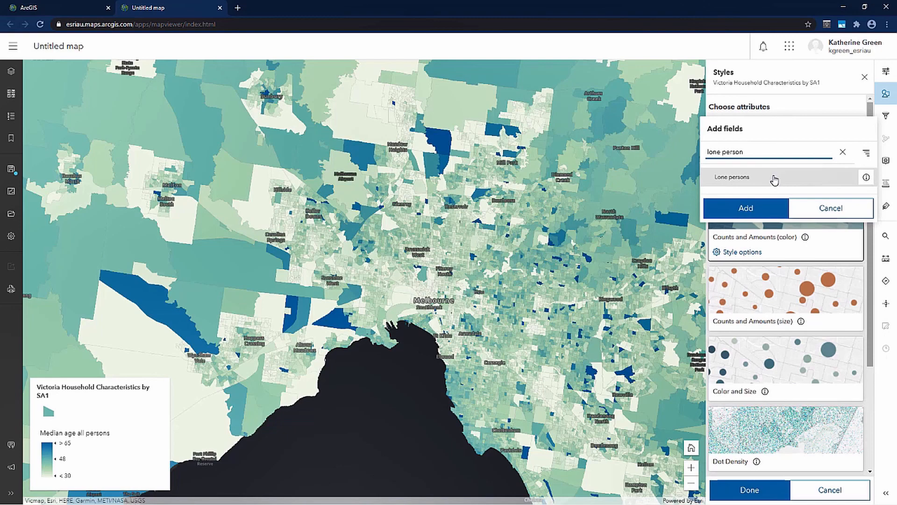
left_click(771, 183)
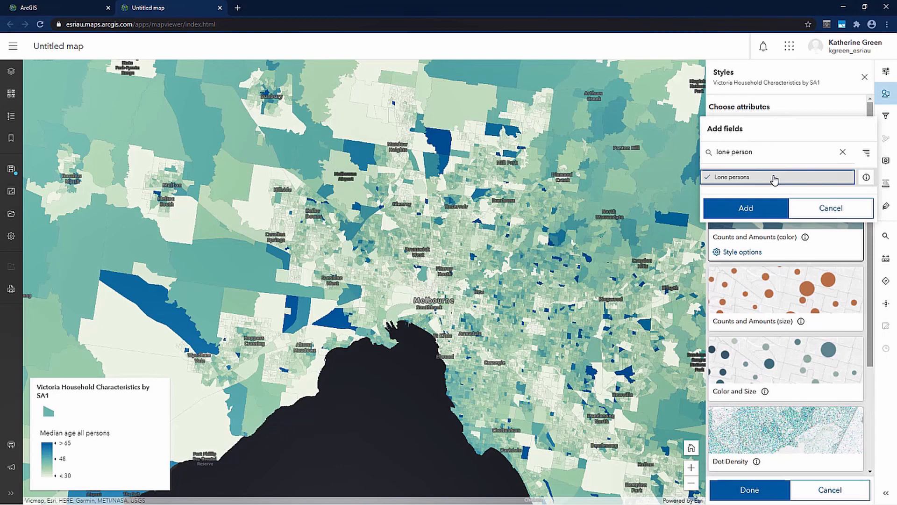
left_click(746, 208)
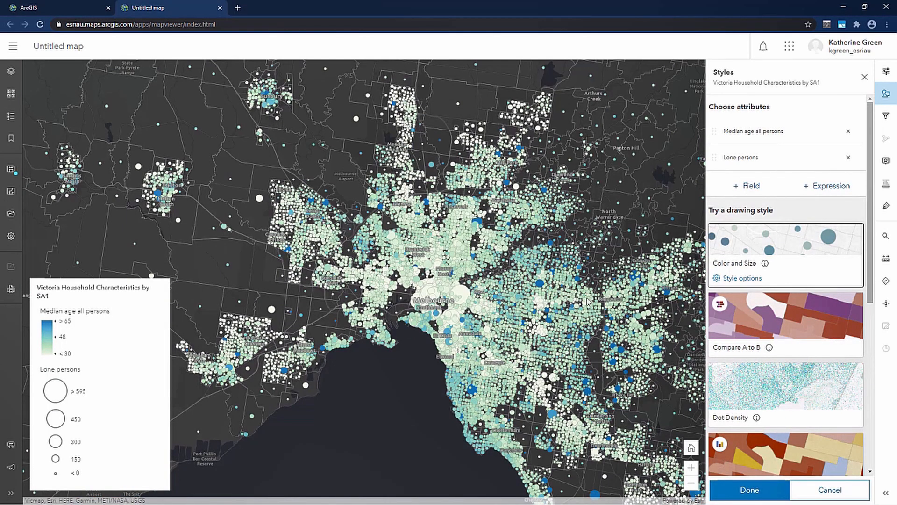
scroll(452, 351, "up", 2)
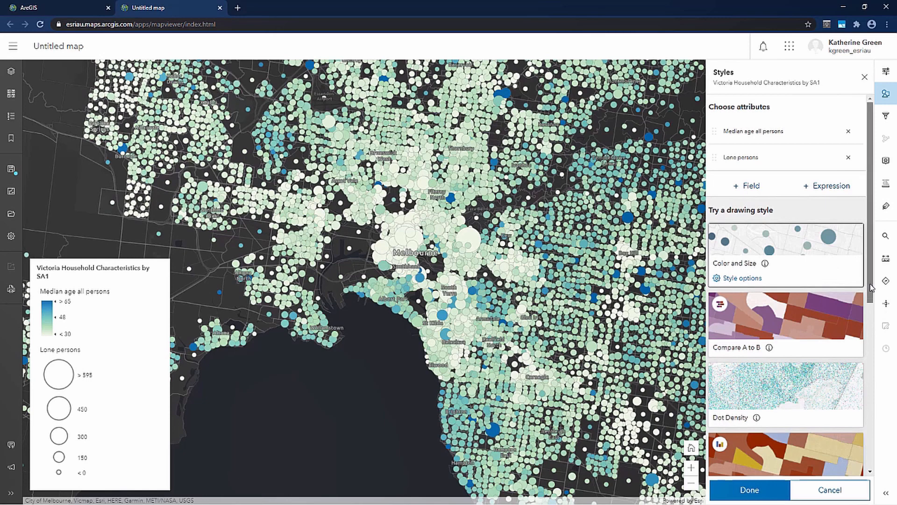
Step: Apply the Relationship drawing style to median age and lone persons with the dark brown, blue and orange color ramp
left_click_drag(871, 288, 869, 386)
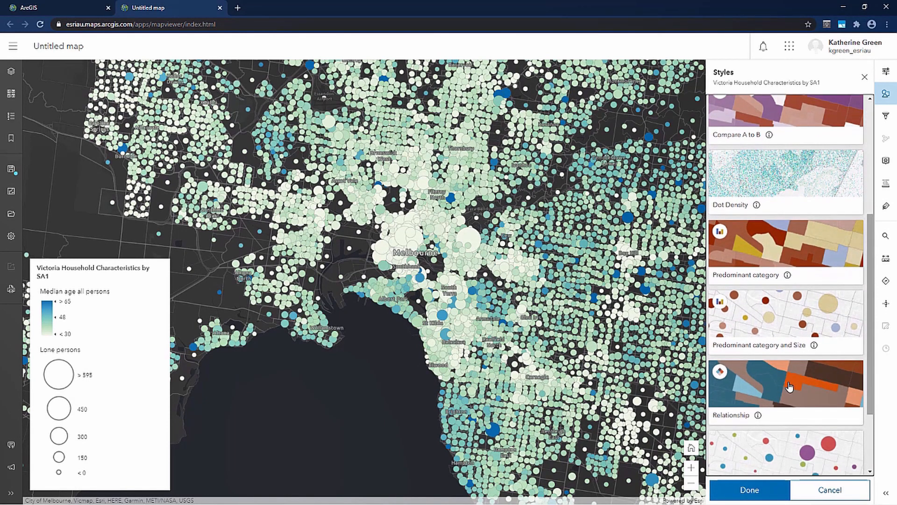
left_click(789, 386)
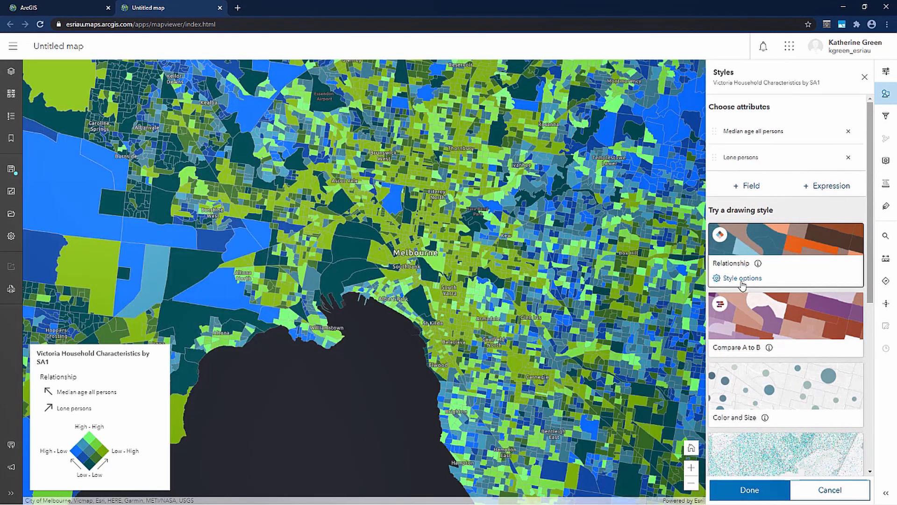
left_click(743, 280)
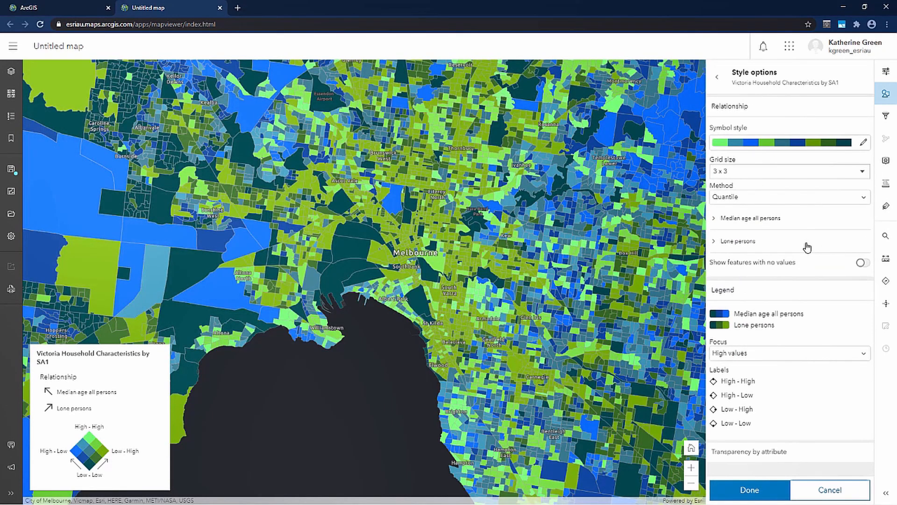
left_click(863, 142)
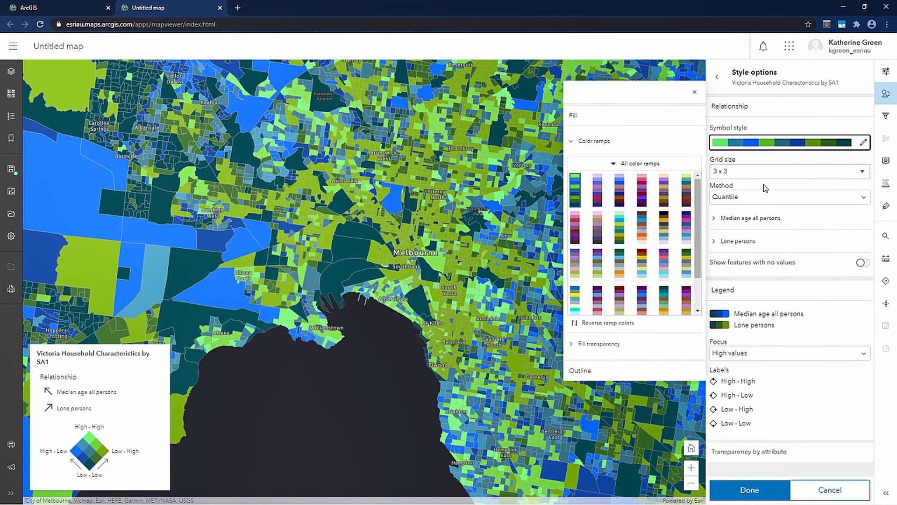
left_click(643, 239)
left_click(694, 92)
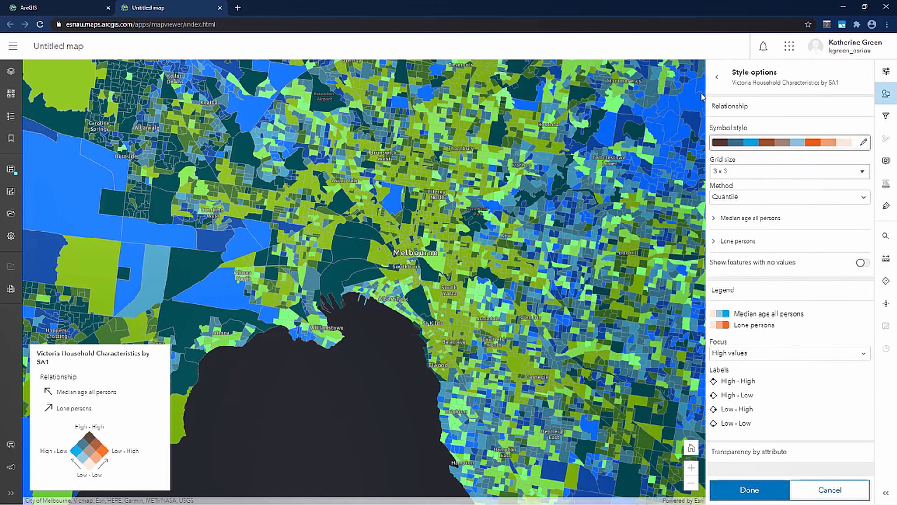
Step: Review the legend focus choices, keep High values and accept the Relationship style
left_click(853, 356)
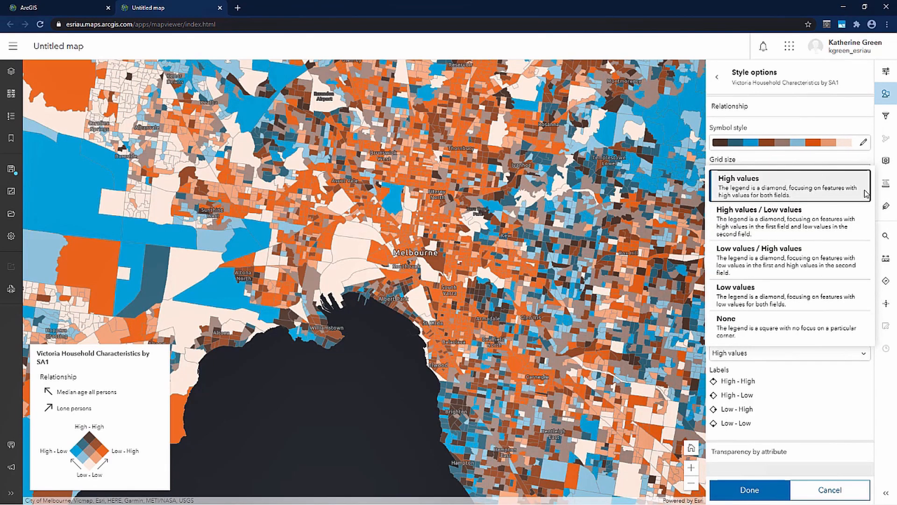
left_click(859, 389)
left_click(759, 489)
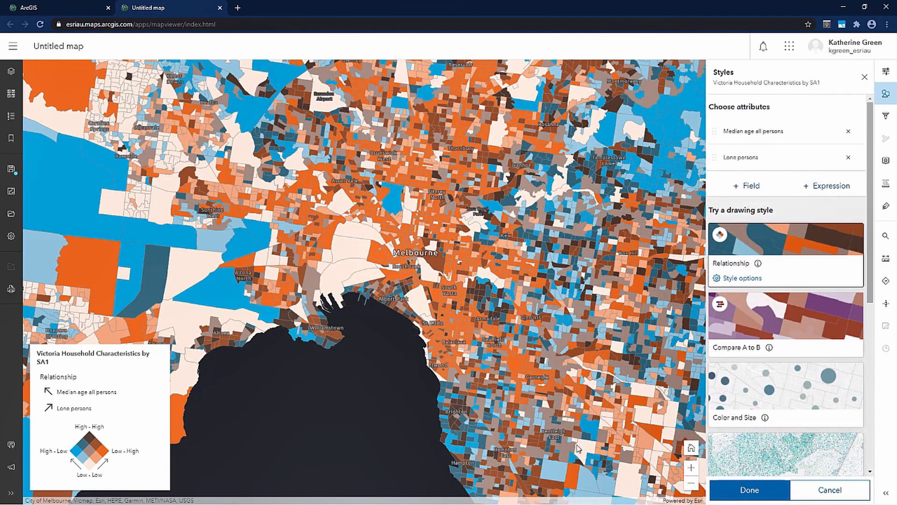
left_click(735, 495)
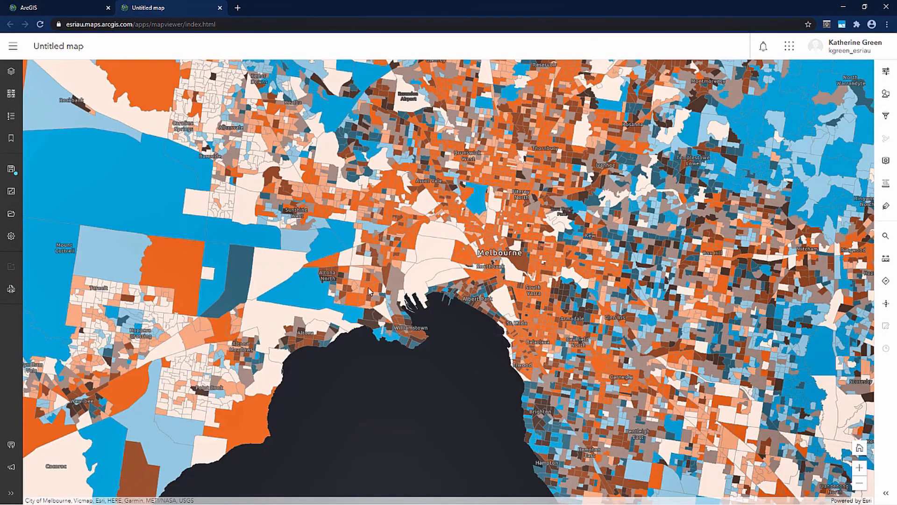
Step: Show the map legend and examine how median age relates to lone persons around Melbourne
left_click(11, 116)
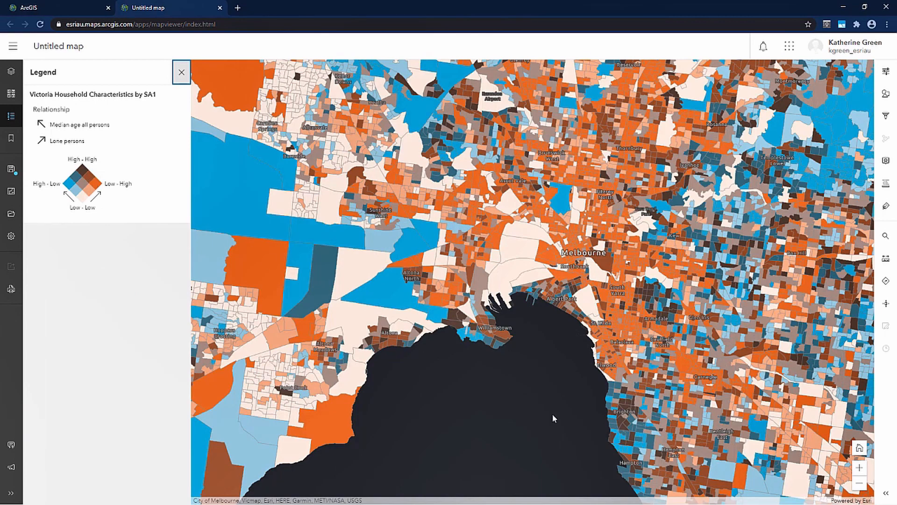
left_click_drag(552, 413, 450, 374)
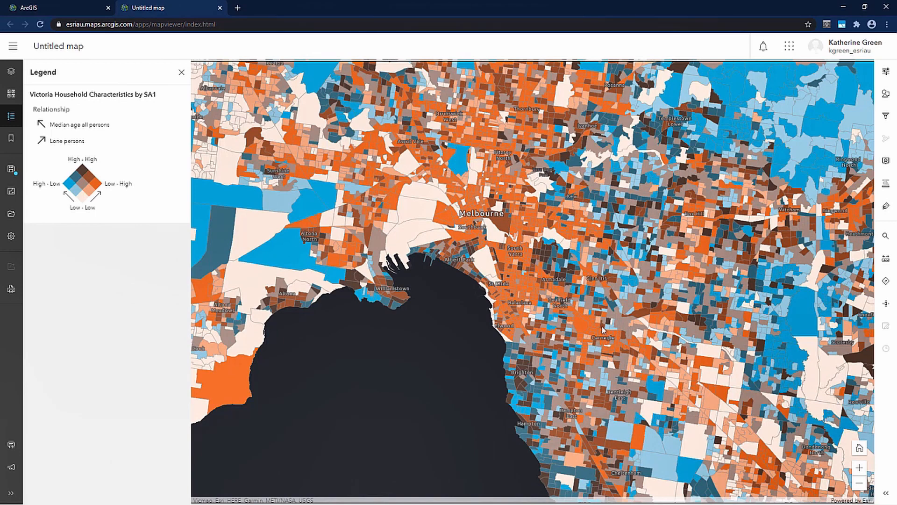
scroll(601, 329, "down", 2)
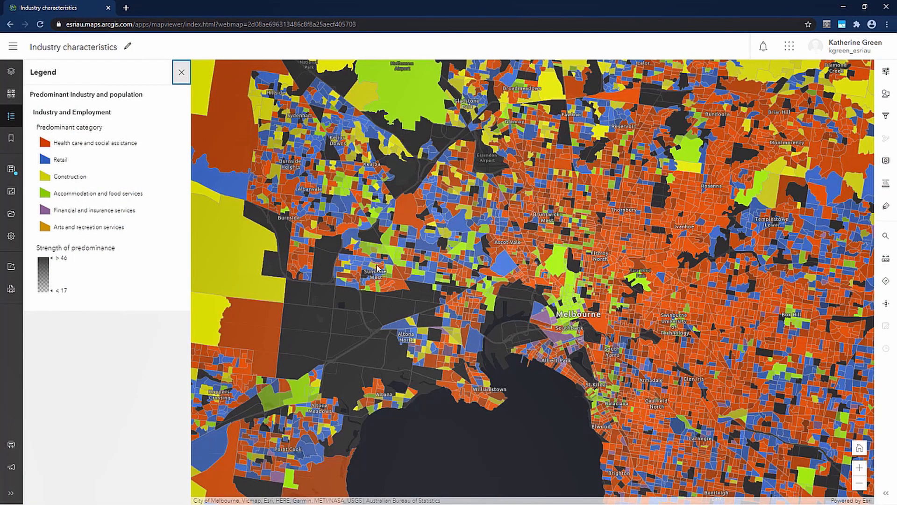
Step: In the Predominant Industry and population group, turn on the Population information layer, hide Industry and Employment, and select Population information
left_click(5, 75)
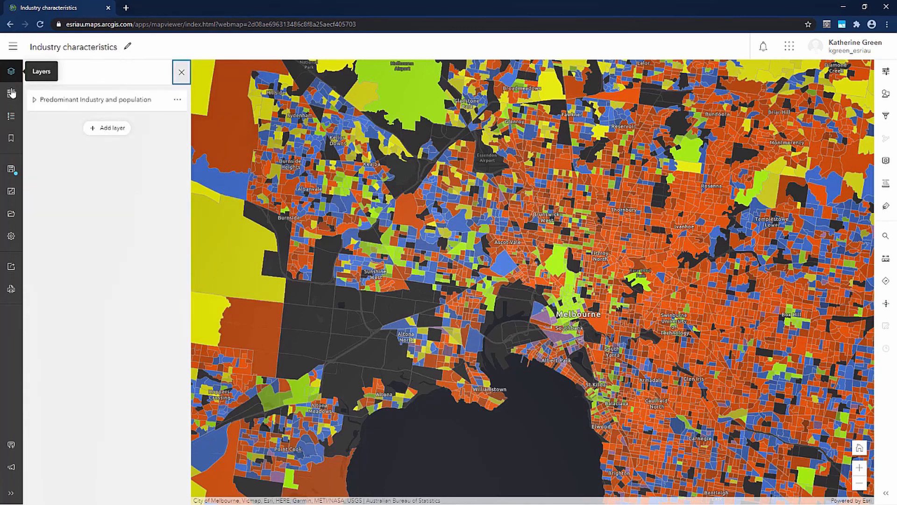
left_click(33, 101)
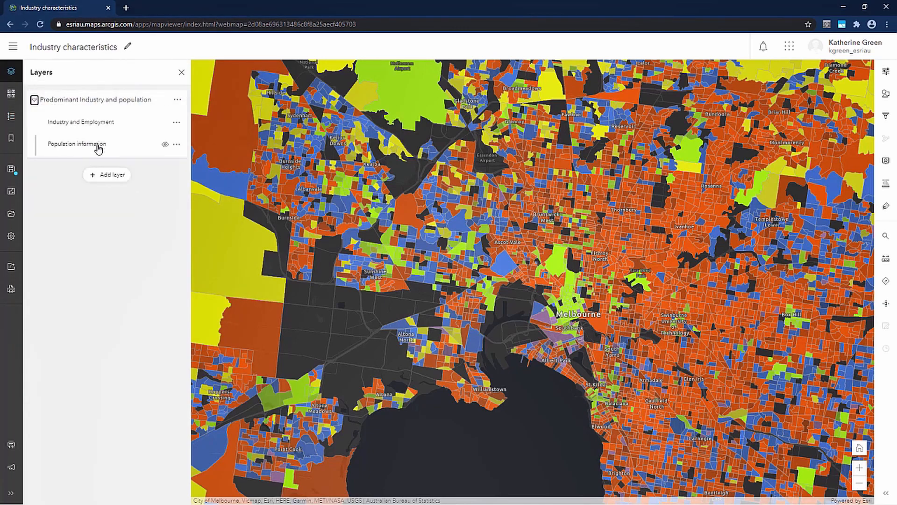
left_click(119, 148)
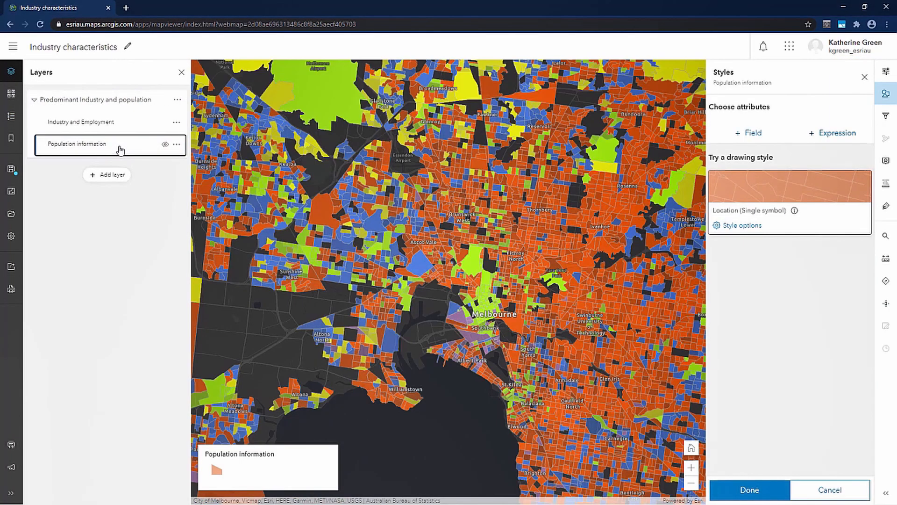
left_click(165, 144)
left_click(165, 123)
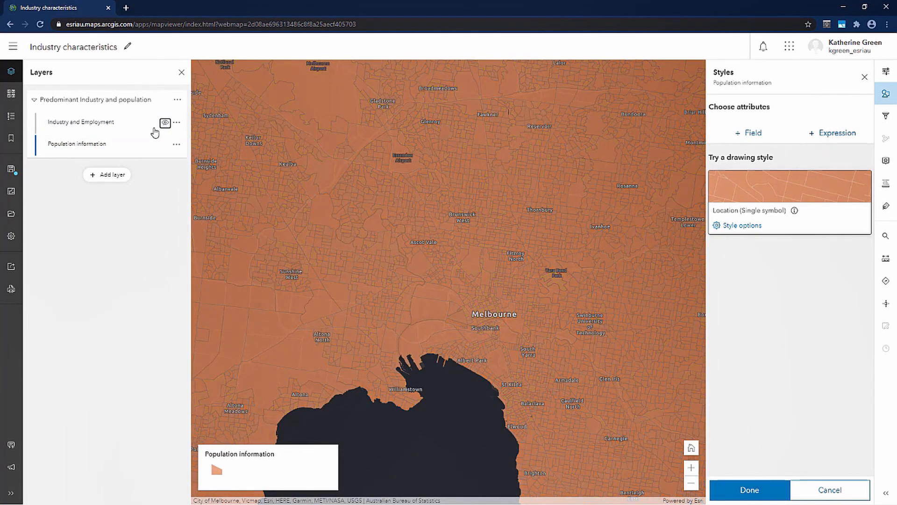
left_click(123, 146)
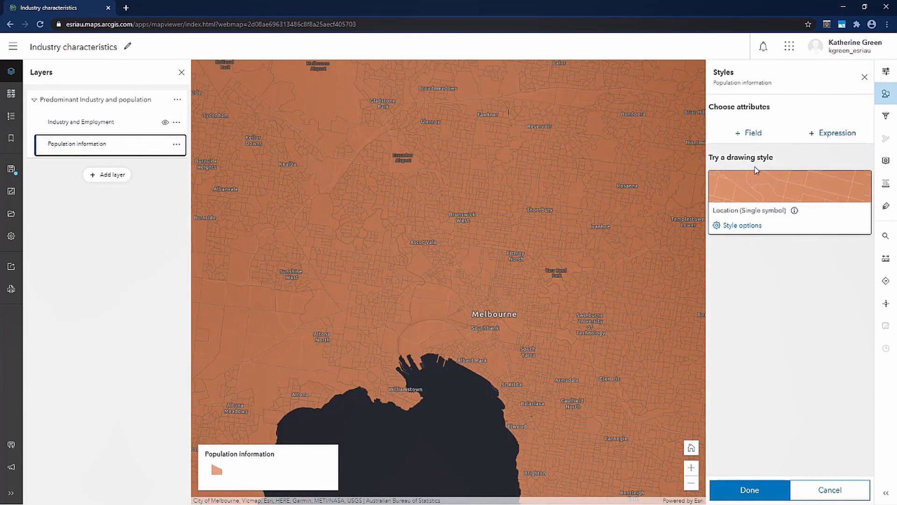
Step: Search the fields for "total" and add Total persons as the Population information layer's style attribute
left_click(754, 138)
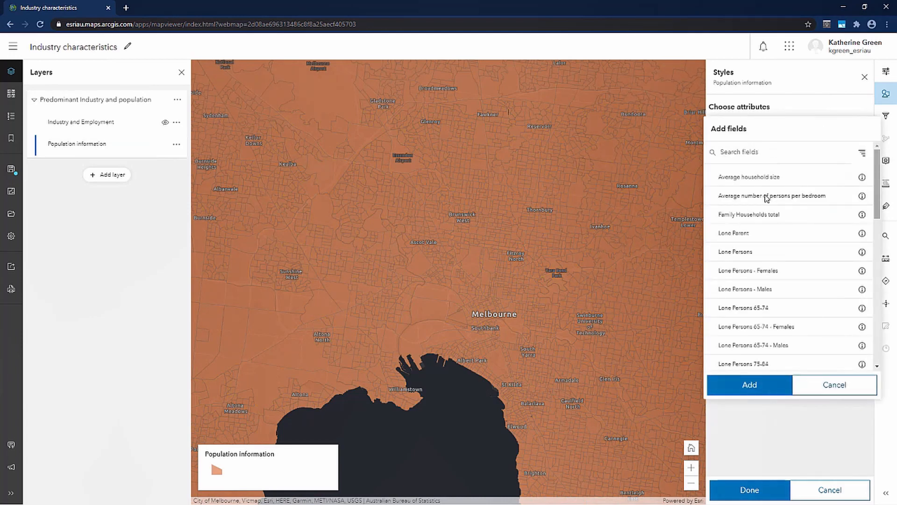
left_click(763, 155)
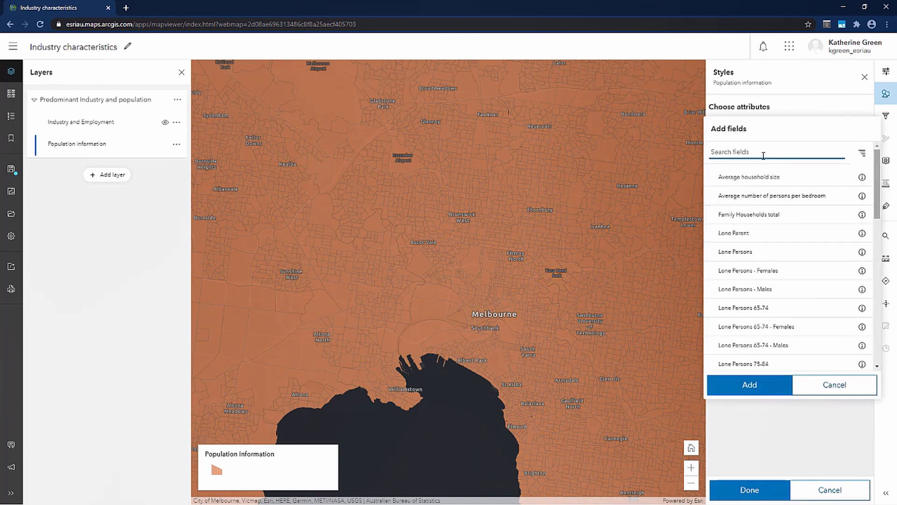
type("total")
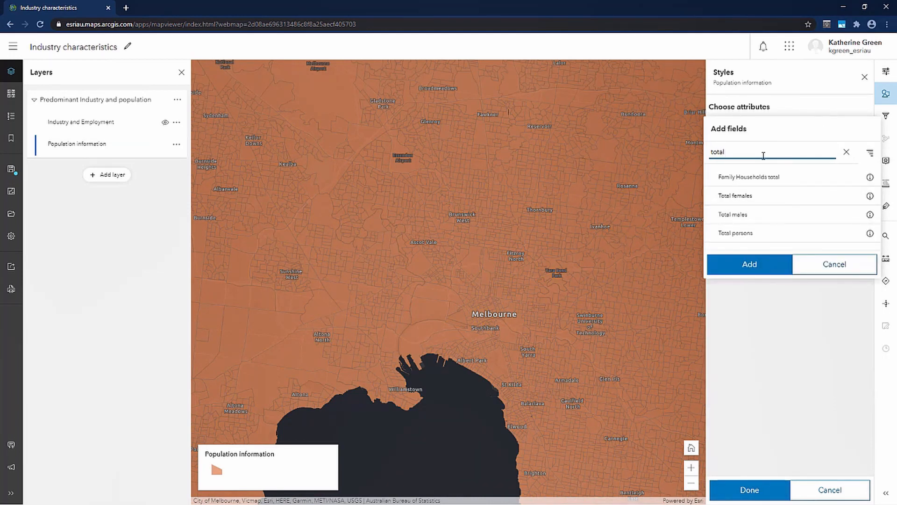
left_click(741, 234)
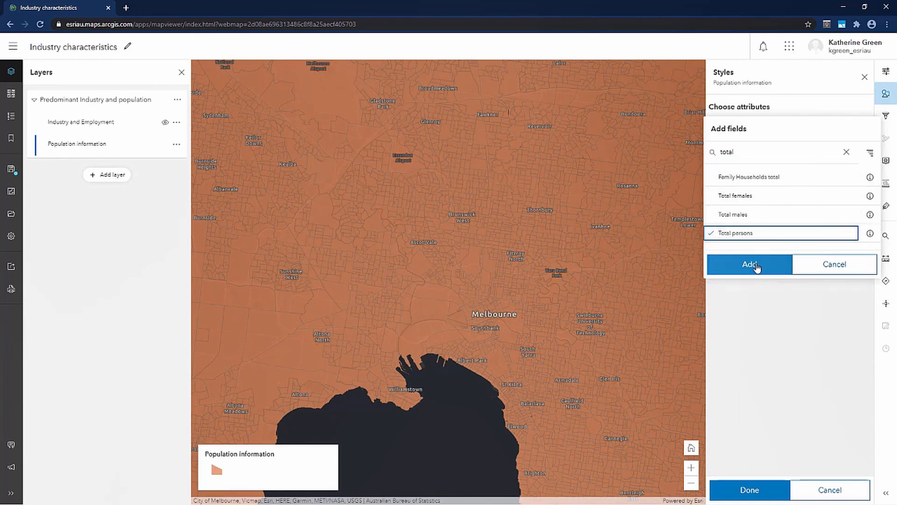
left_click(753, 263)
left_click(774, 279)
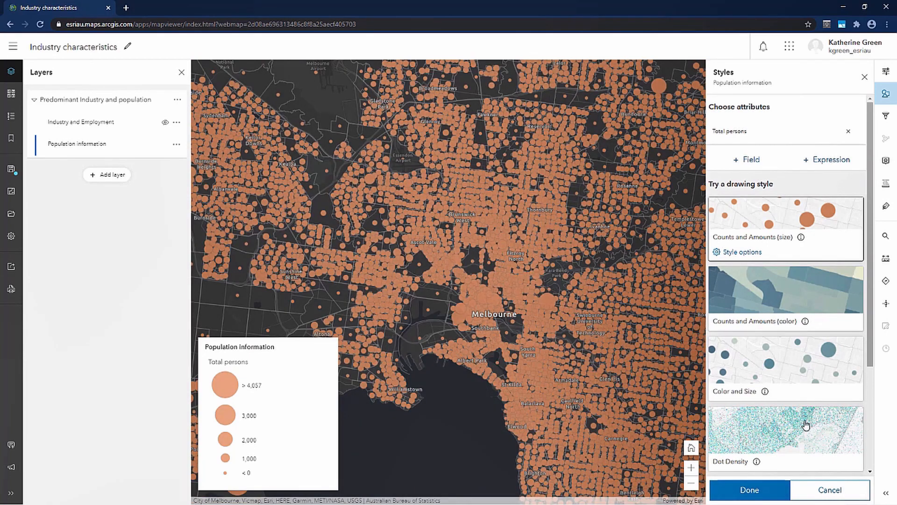
Step: Apply the Dot Density drawing style to Total persons, open its style options and inspect the dots at a closer scale
left_click(802, 440)
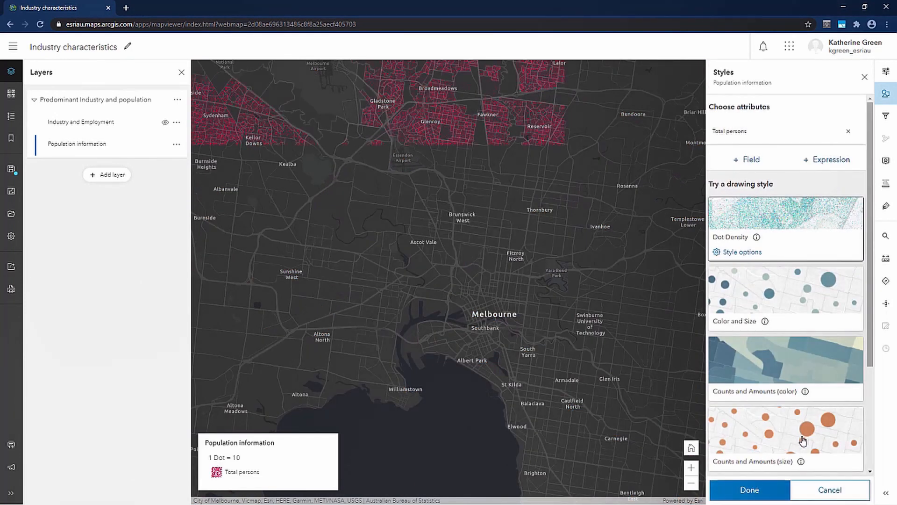
left_click(757, 253)
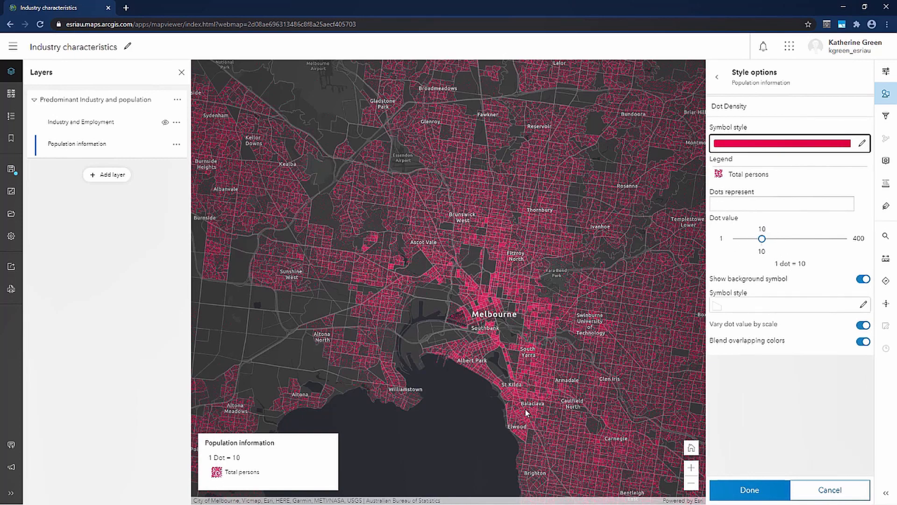
scroll(524, 388, "up", 3)
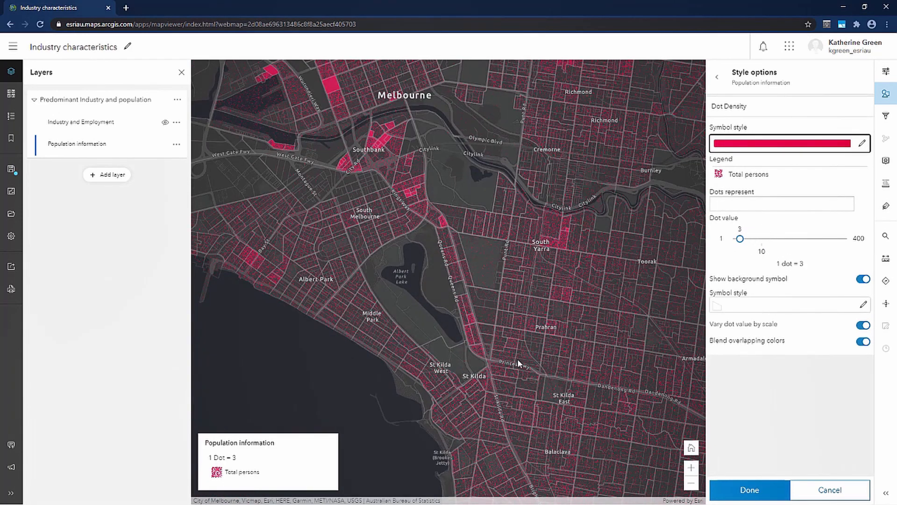
Step: Compare the Total persons dots at wider and closer scales around Melbourne, and accept the Dot Density style for Population information
scroll(517, 358, "down", 3)
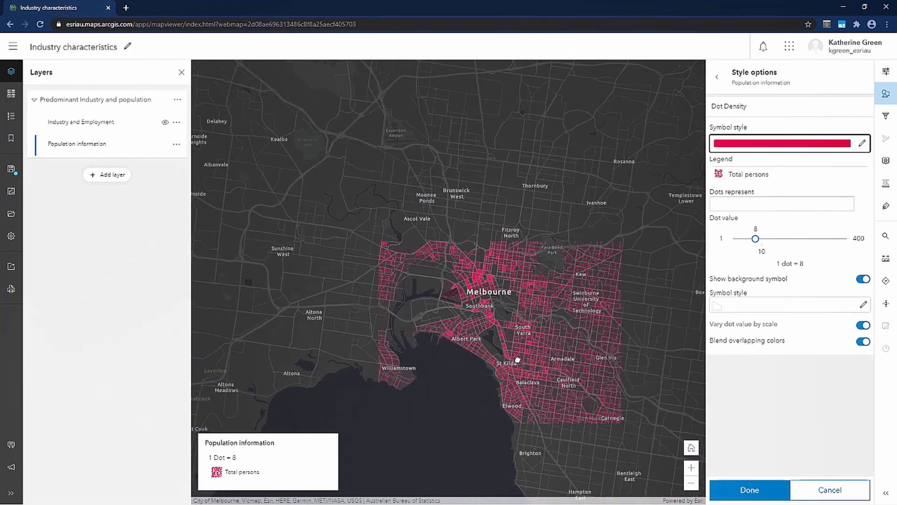
scroll(517, 360, "down", 2)
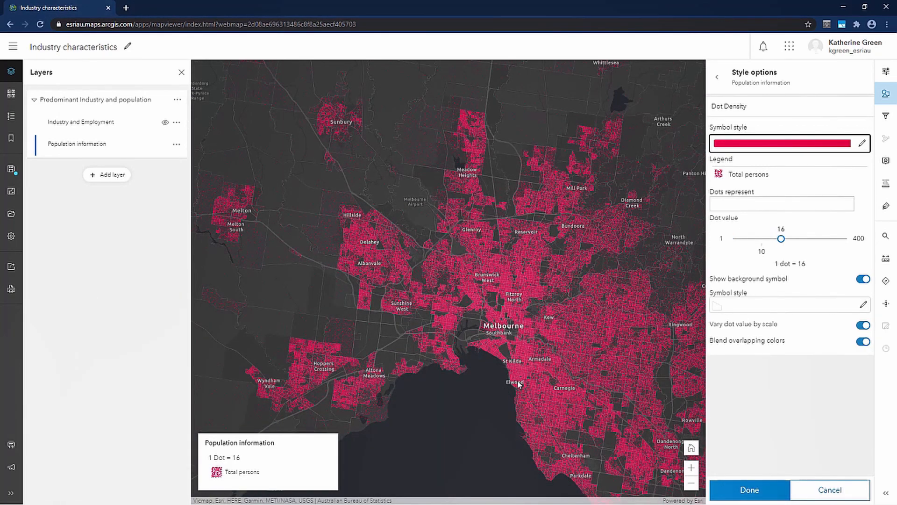
scroll(518, 384, "up", 3)
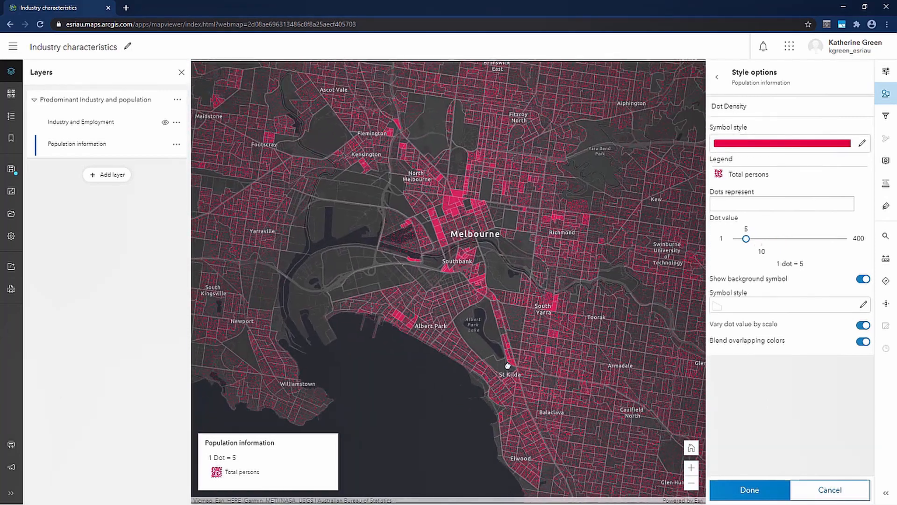
left_click(760, 491)
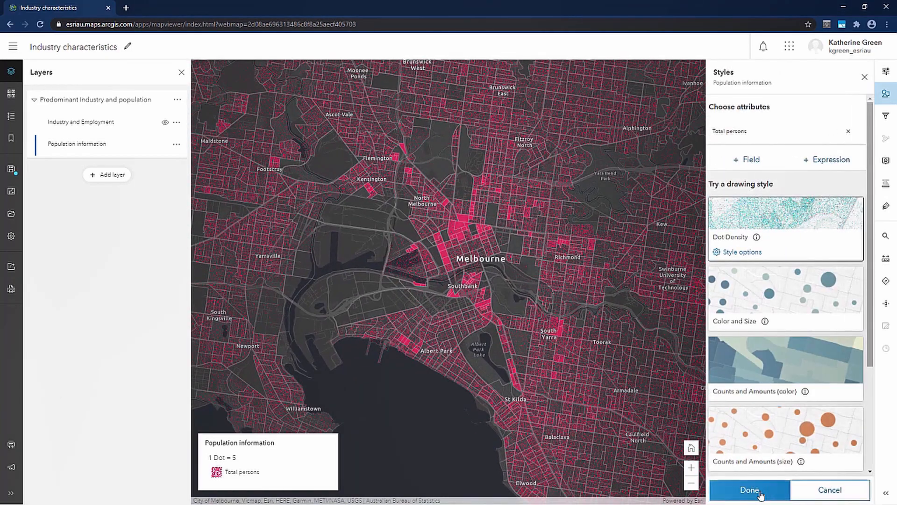
left_click(760, 492)
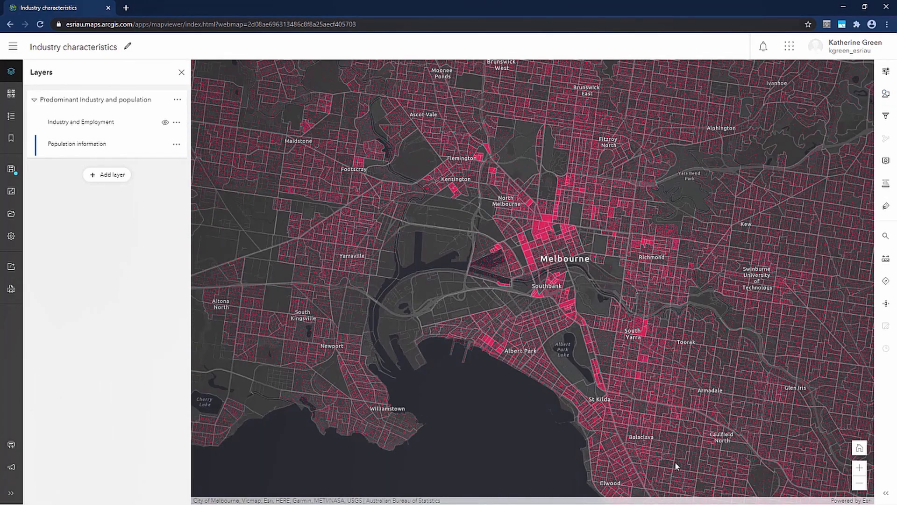
Step: Turn on the Industry and Employment layer together with Population information, and select Industry and Employment
left_click(165, 123)
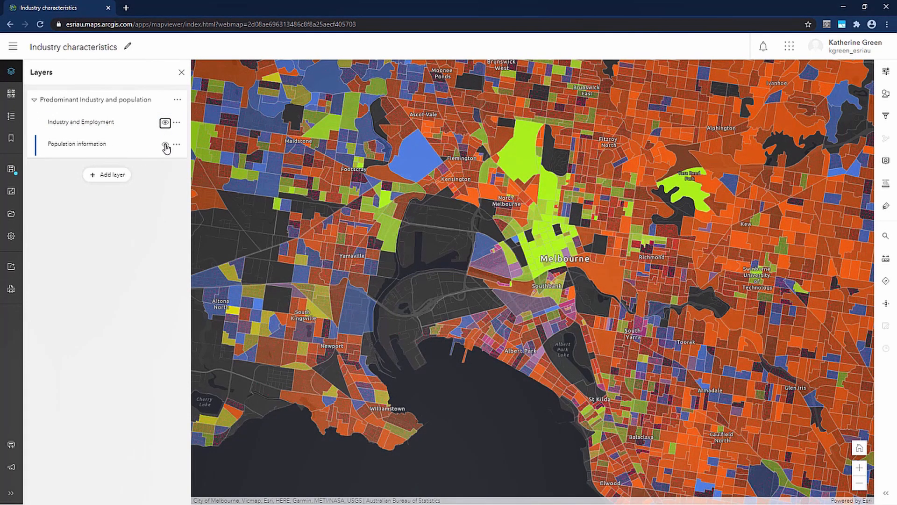
left_click(165, 145)
left_click(165, 123)
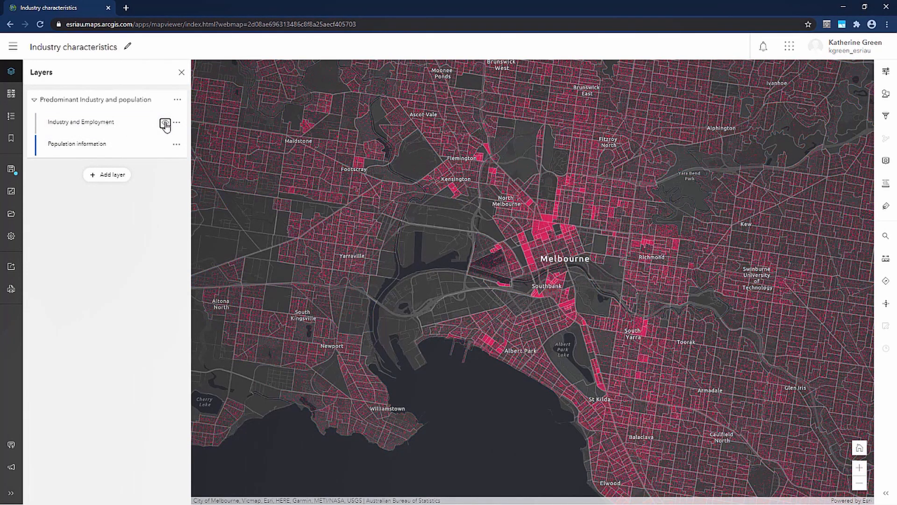
left_click(165, 123)
left_click(89, 125)
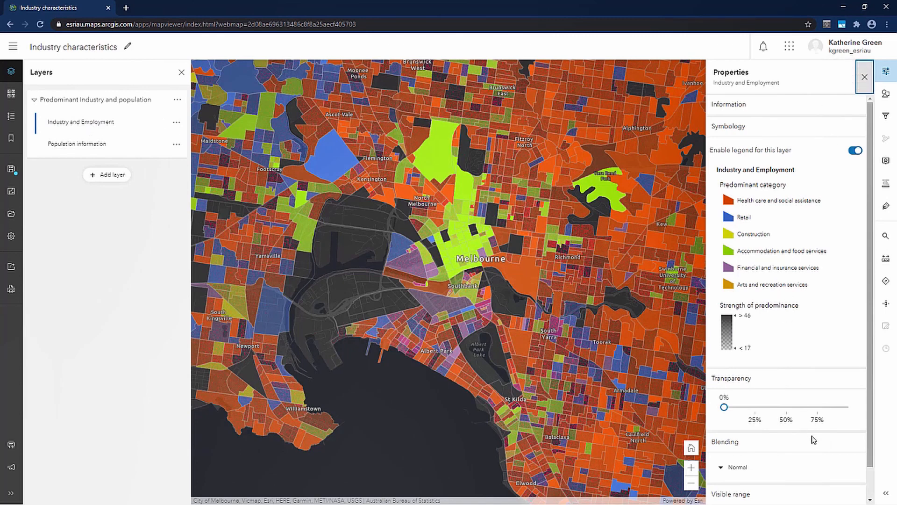
Step: Set the Industry and Employment layer's blending mode to Source In and close its properties
scroll(814, 442, "down", 1)
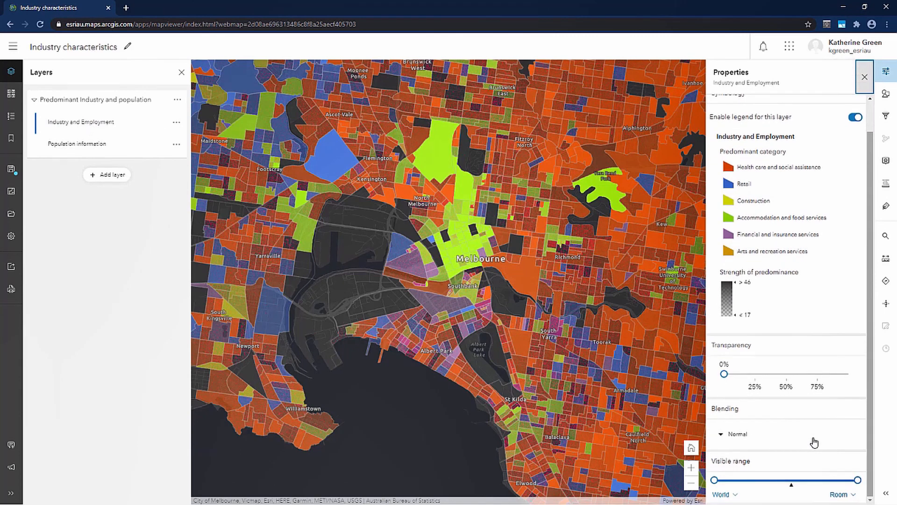
left_click(764, 440)
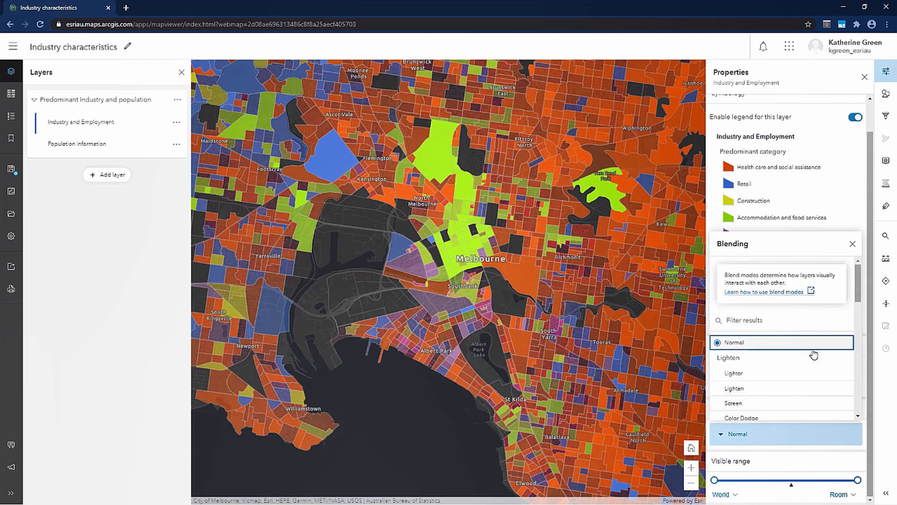
scroll(814, 357, "down", 3)
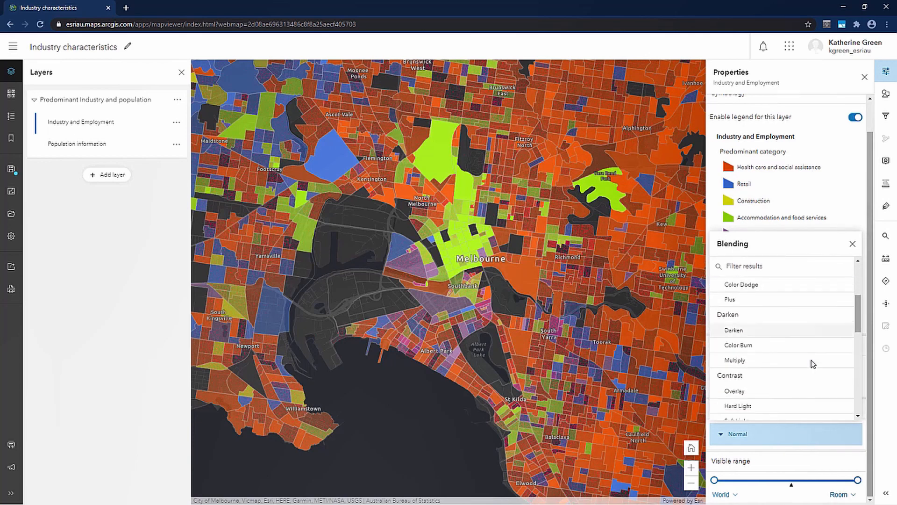
scroll(813, 363, "down", 5)
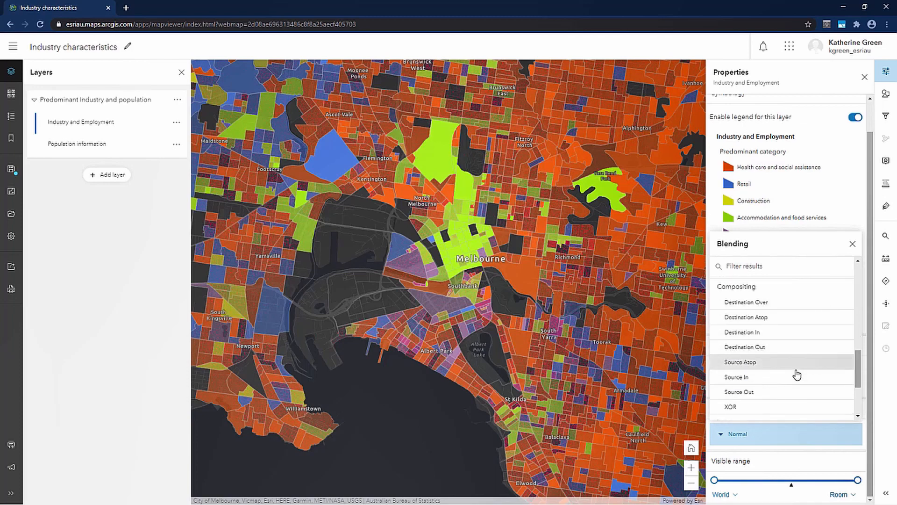
left_click(779, 378)
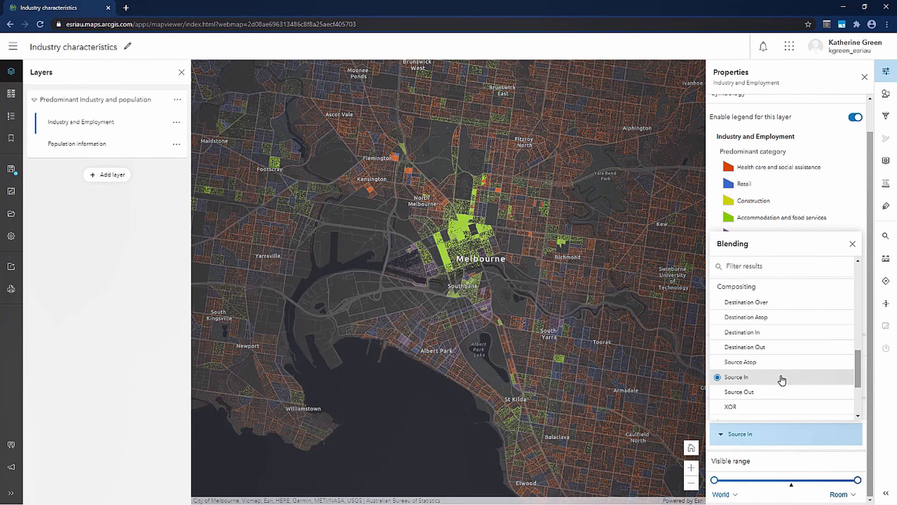
left_click(852, 244)
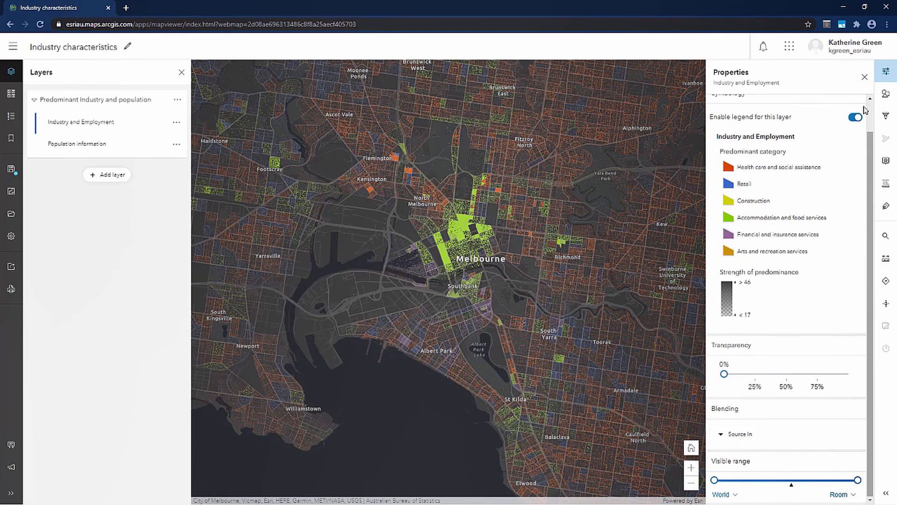
left_click(865, 77)
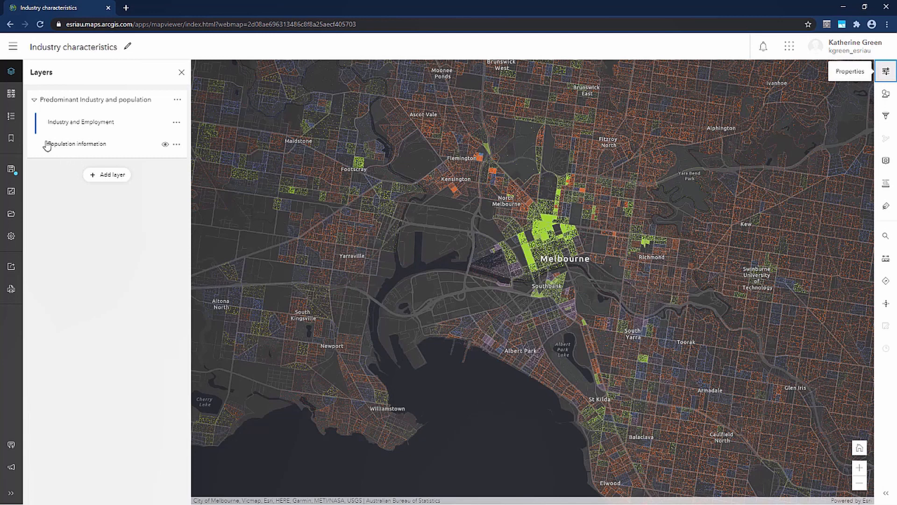
Step: Show the map legend and examine the industry-coloured population dots around Melbourne at closer and wider scales
left_click(11, 115)
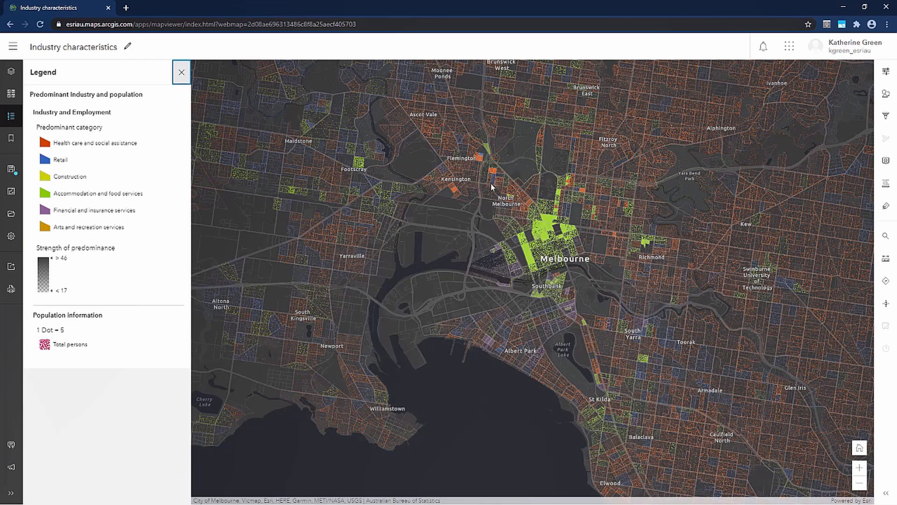
scroll(491, 187, "up", 2)
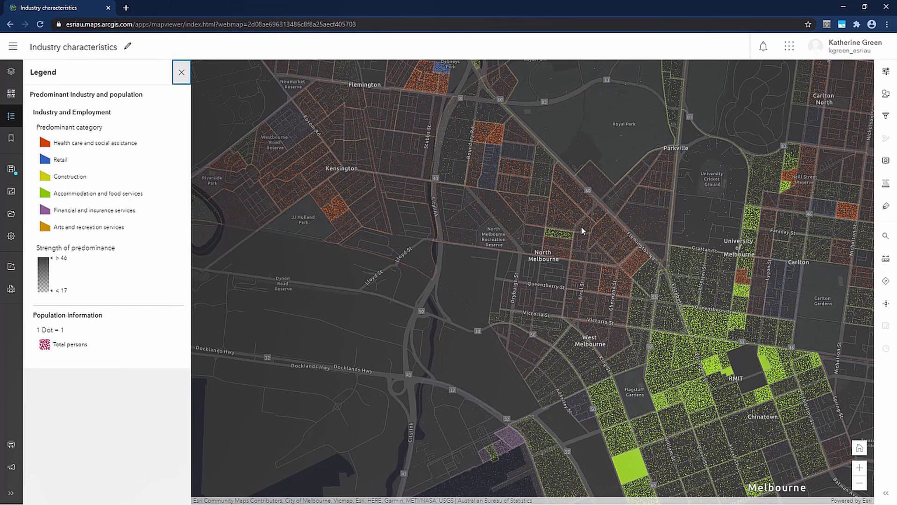
scroll(731, 418, "down", 2)
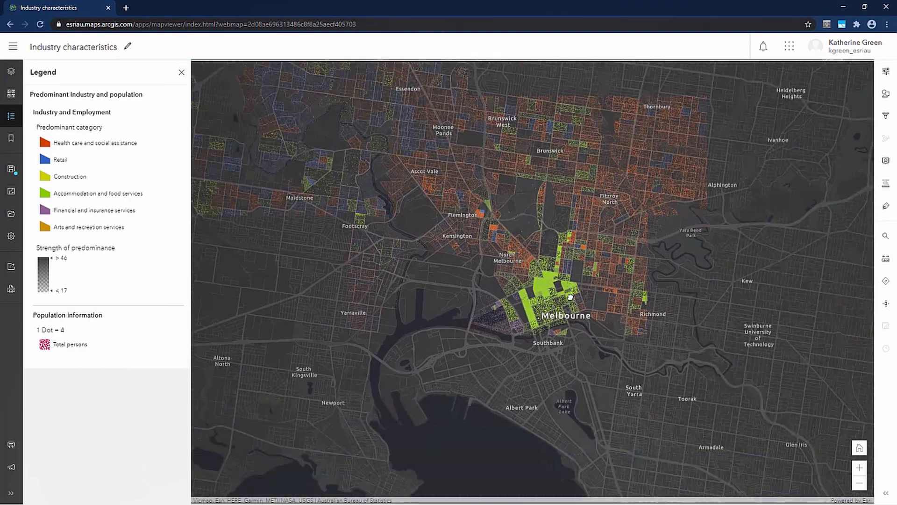
left_click_drag(570, 298, 512, 241)
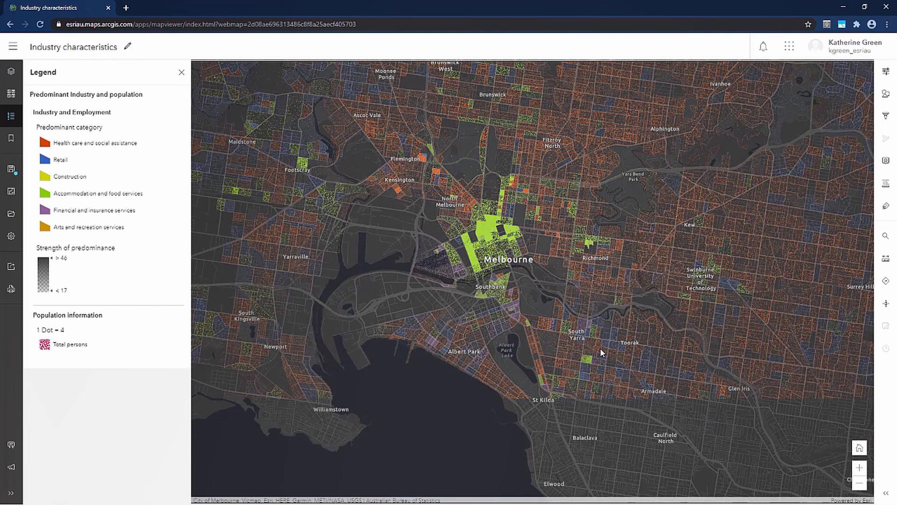
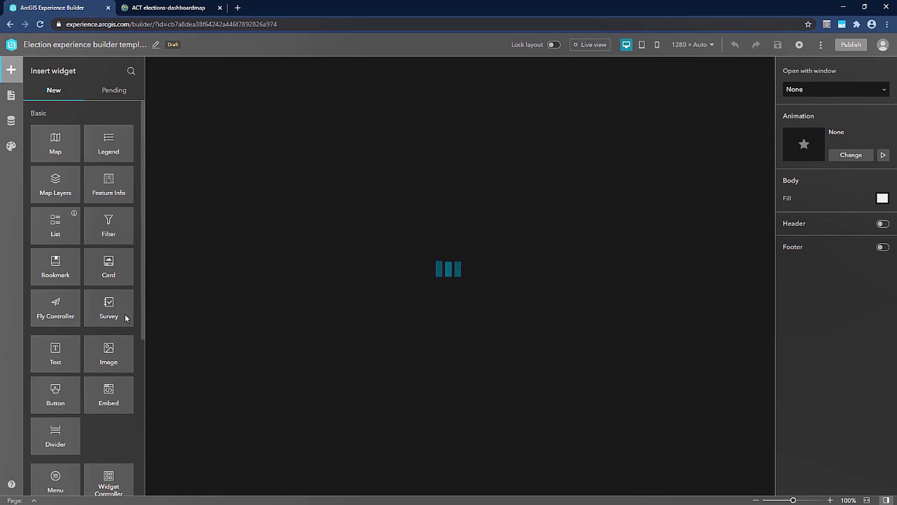
Step: In ArcGIS Experience Builder, look through the available widgets and the sections of the election template page
scroll(139, 376, "down", 4)
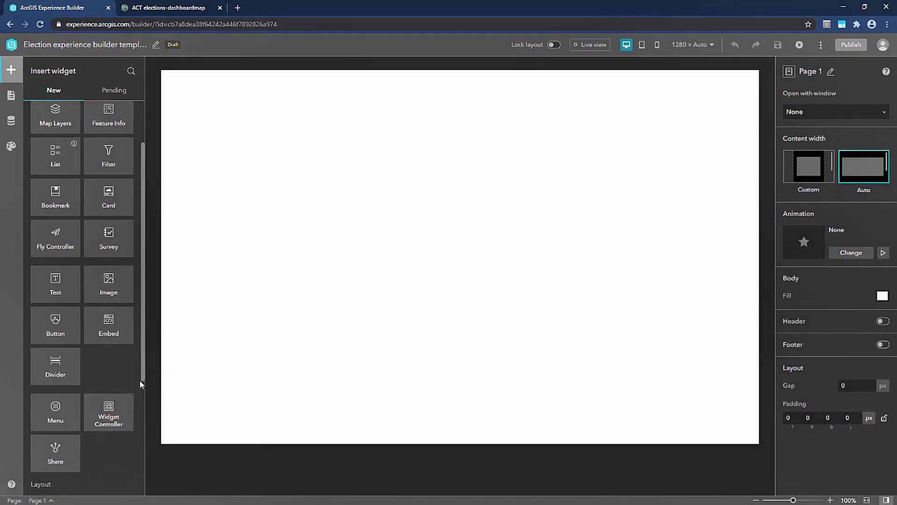
scroll(142, 431, "down", 2)
scroll(124, 166, "up", 6)
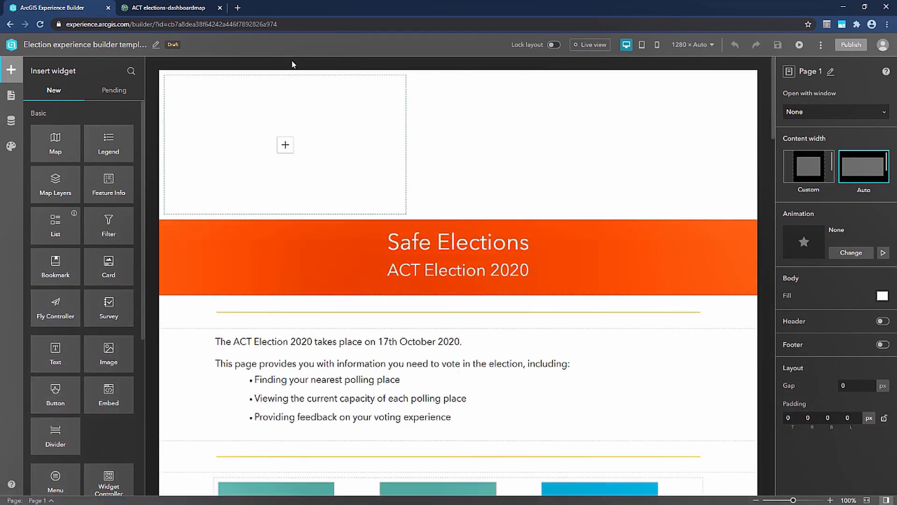
scroll(705, 250, "down", 5)
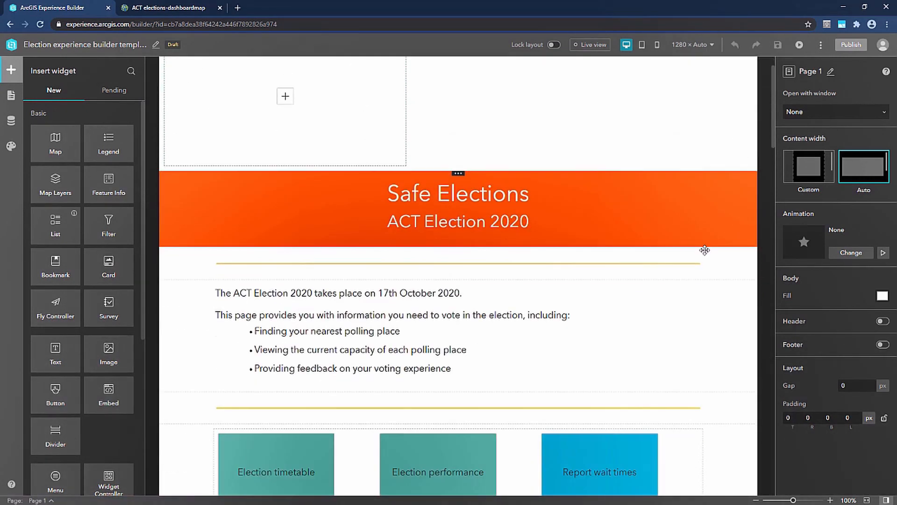
scroll(727, 246, "down", 4)
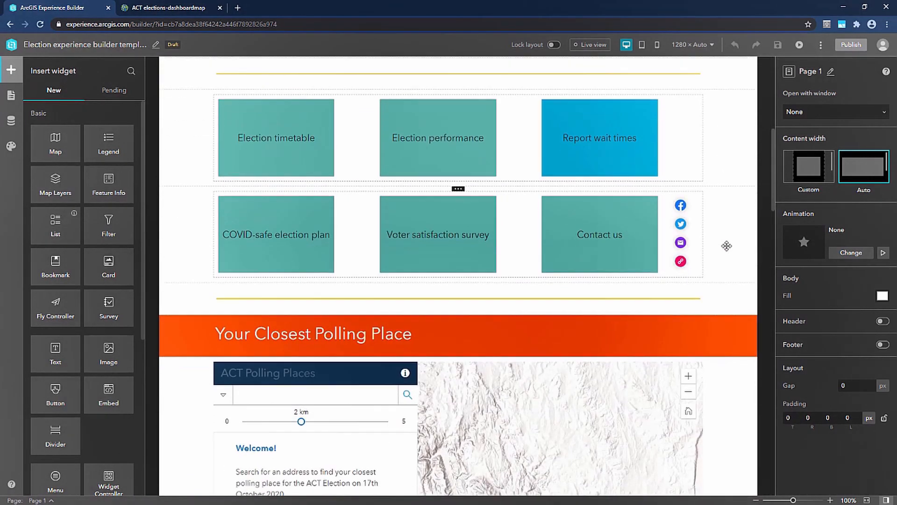
scroll(726, 246, "up", 9)
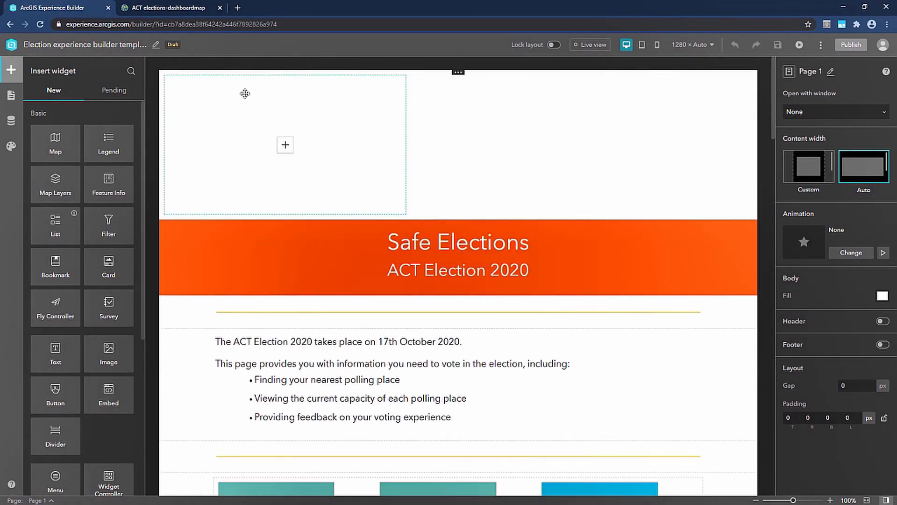
Step: Rename the experience as "Ozri - election experience"
left_click(157, 45)
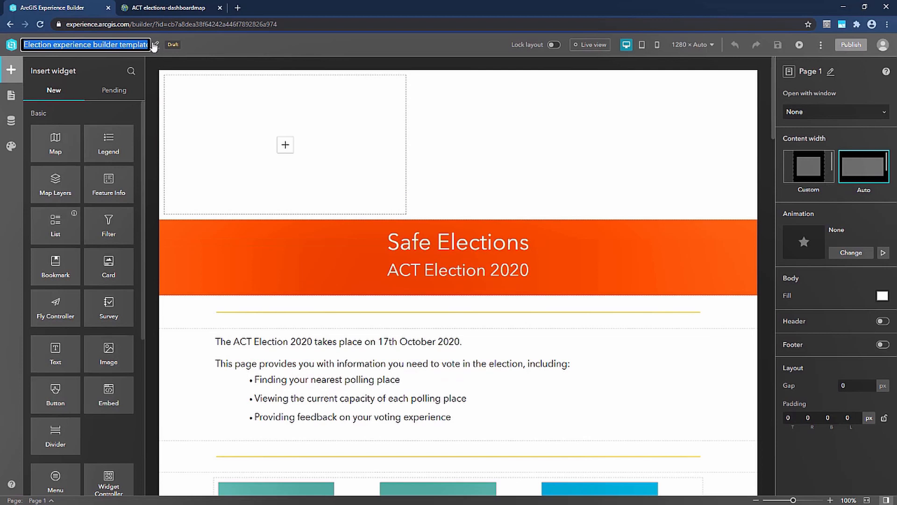
type("Ozri -")
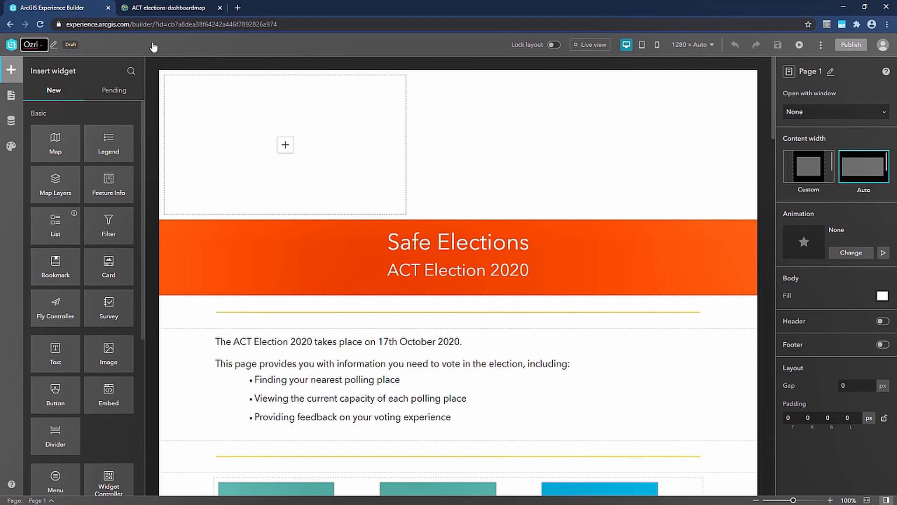
type(" election experie")
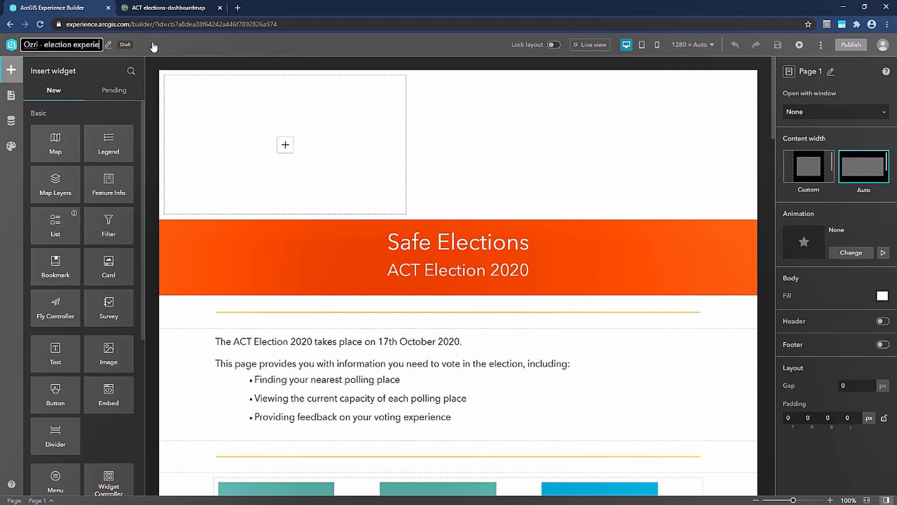
key("Return")
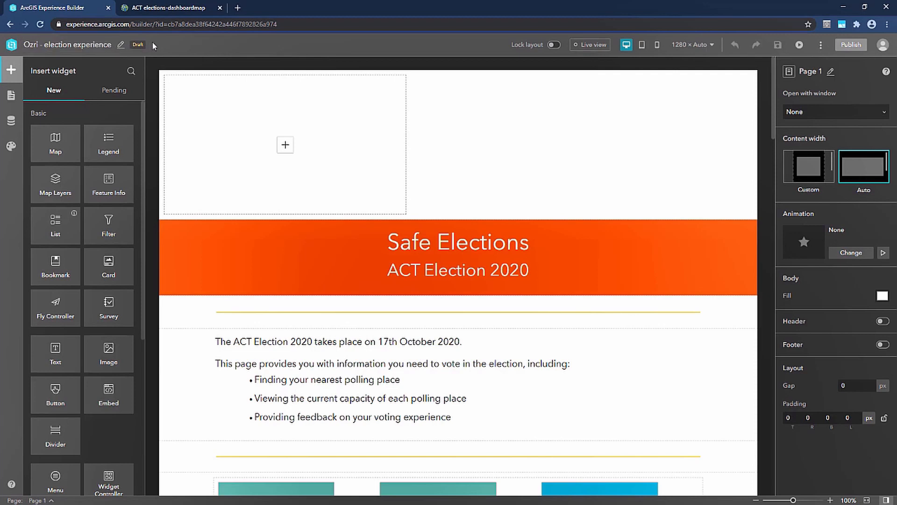
Step: Insert an Image widget into the empty placeholder above the Safe Elections banner
left_click(285, 145)
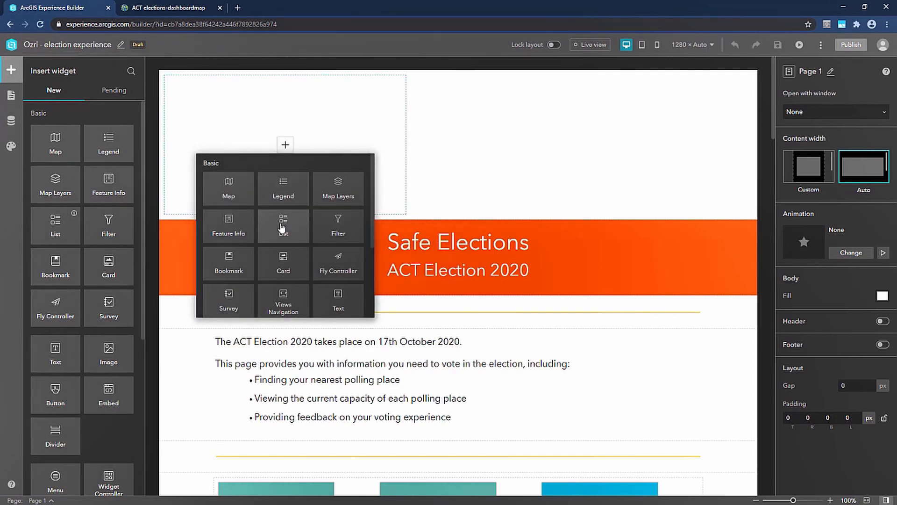
scroll(252, 288, "down", 1)
left_click(238, 293)
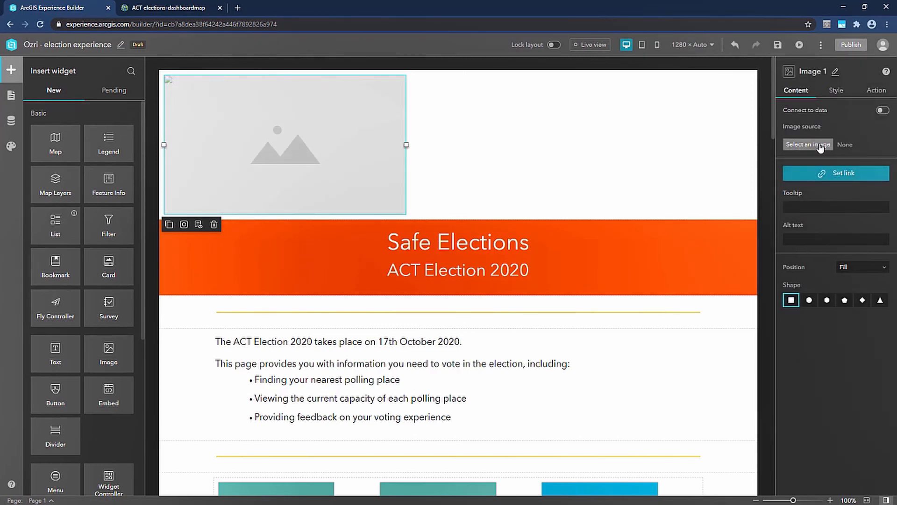
Step: Upload canberravotes as the Image widget's source and widen the image to span the full page width
left_click(818, 141)
left_click(720, 103)
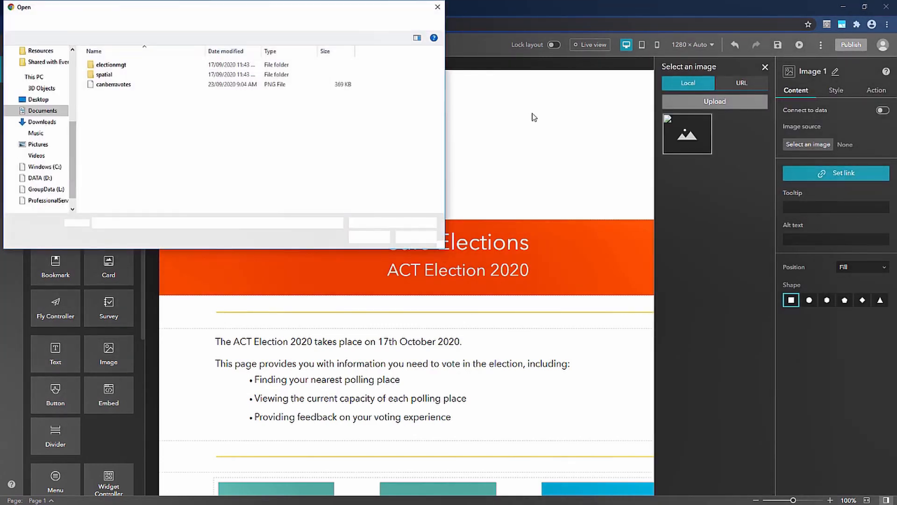
left_click(145, 84)
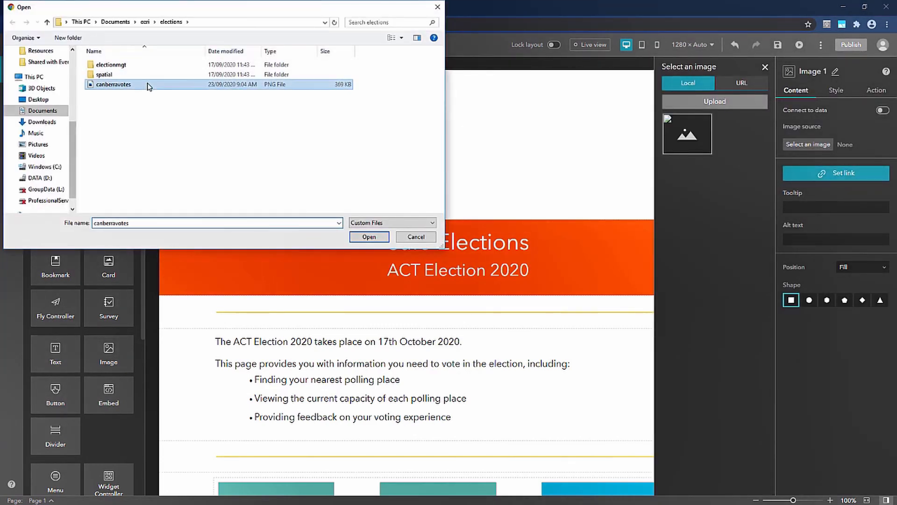
left_click(369, 236)
left_click(766, 68)
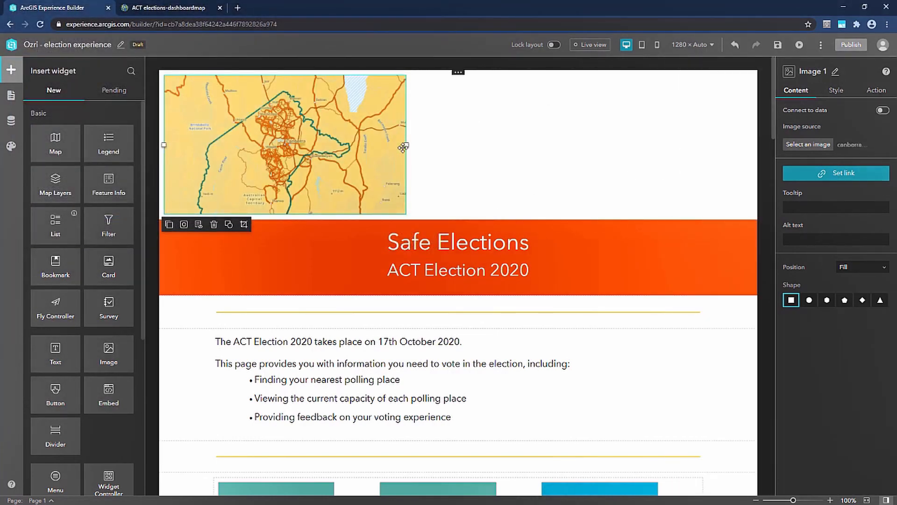
left_click_drag(406, 146, 747, 145)
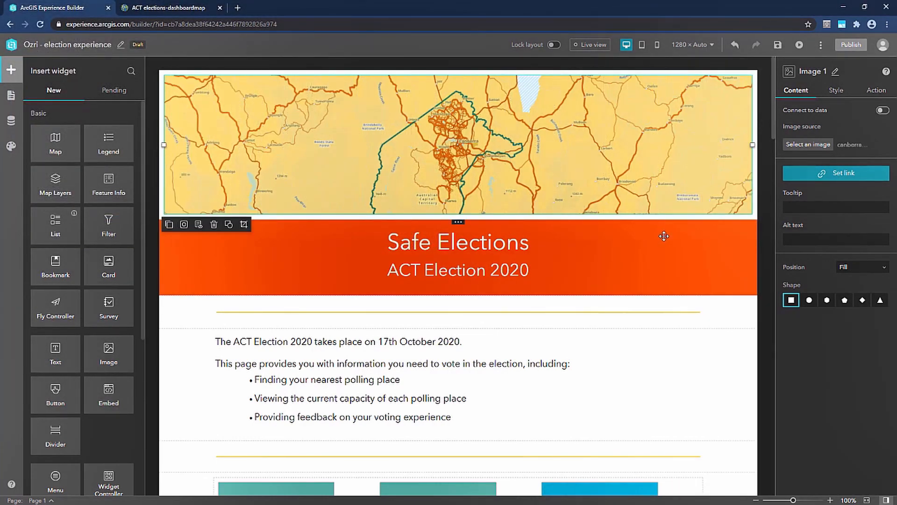
Step: Reduce the height of the block holding the map image above the Safe Elections banner
left_click(685, 215)
left_click_drag(458, 216, 458, 185)
Step: Set the Report wait times button's fill to the recently used semi-transparent teal so it matches the other buttons
scroll(720, 281, "down", 1)
scroll(721, 280, "down", 5)
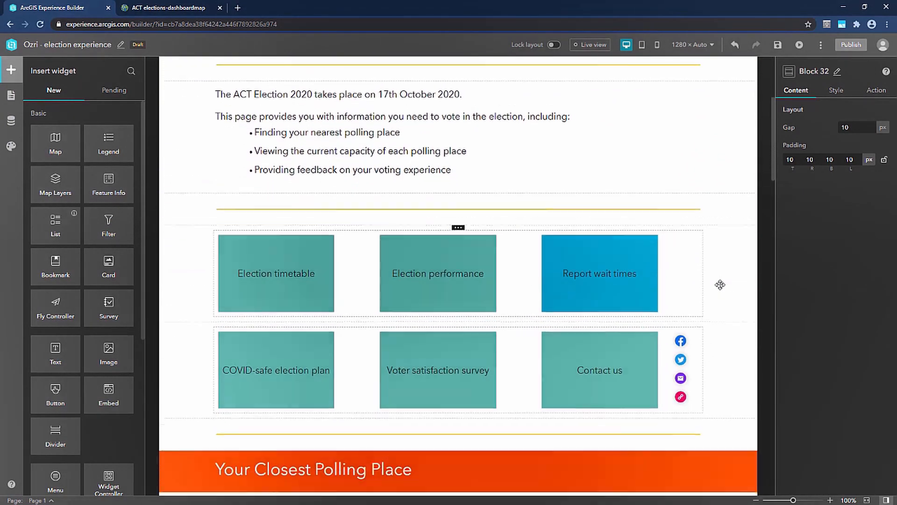
left_click(632, 231)
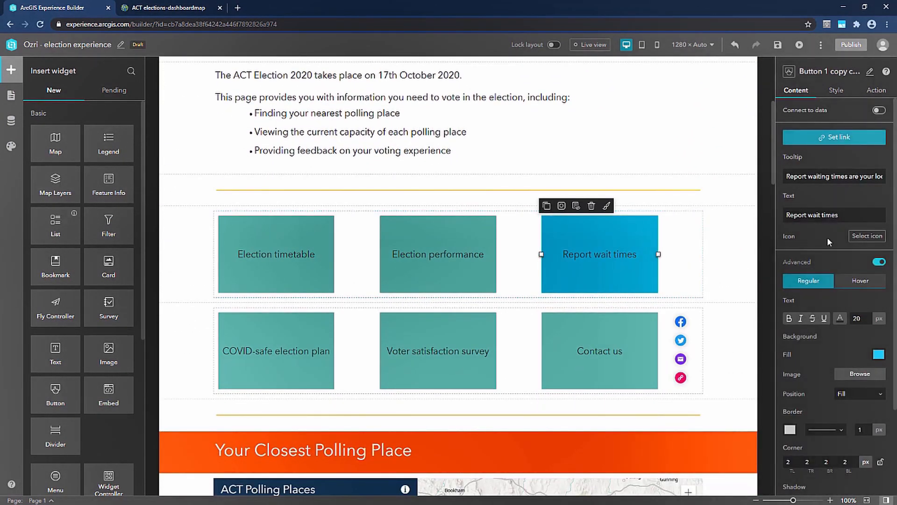
left_click(878, 355)
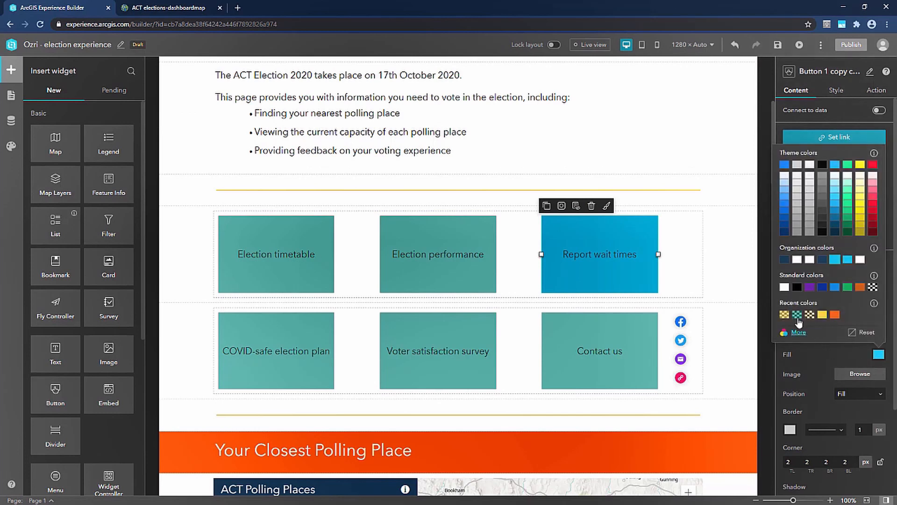
left_click(796, 315)
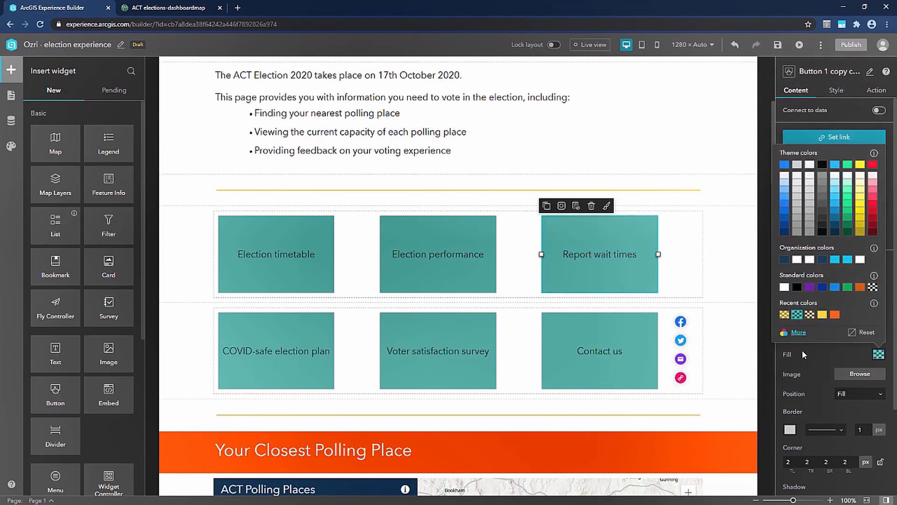
Step: Inspect the hover fill colour of the Contact us button
left_click(620, 325)
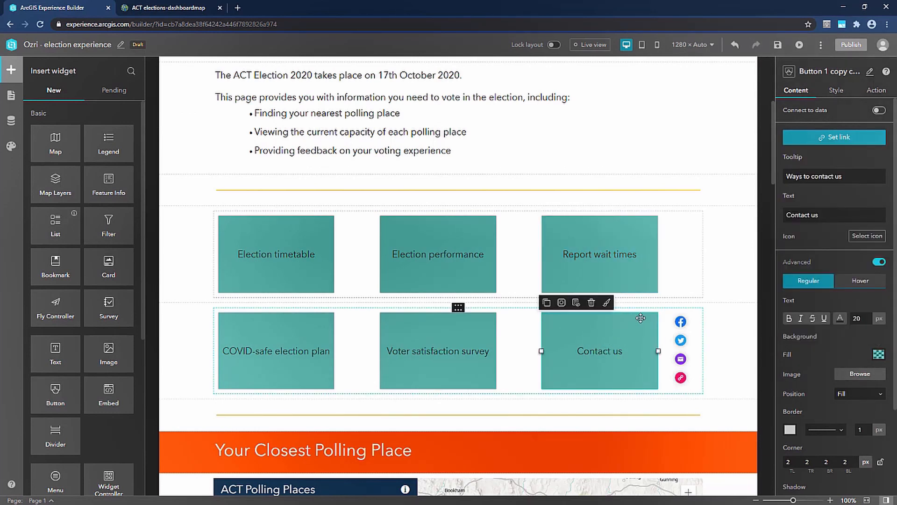
left_click(865, 286)
left_click(878, 354)
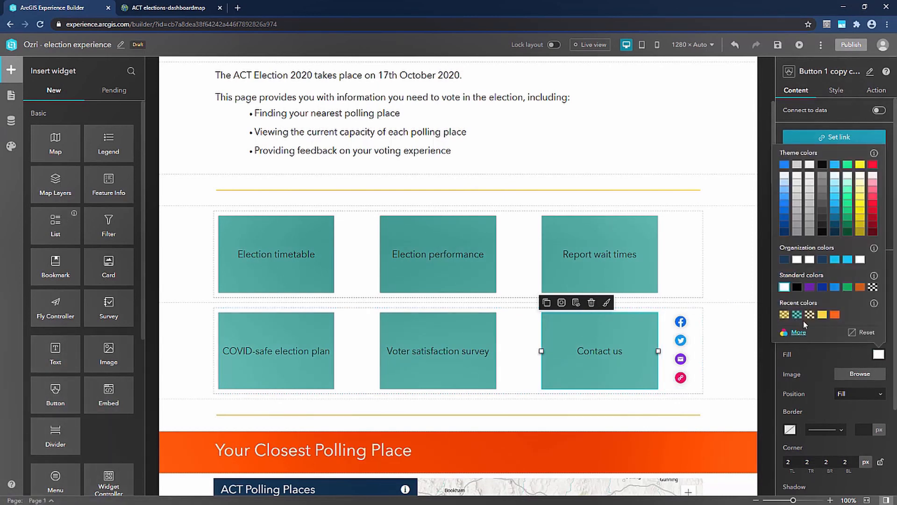
left_click(755, 340)
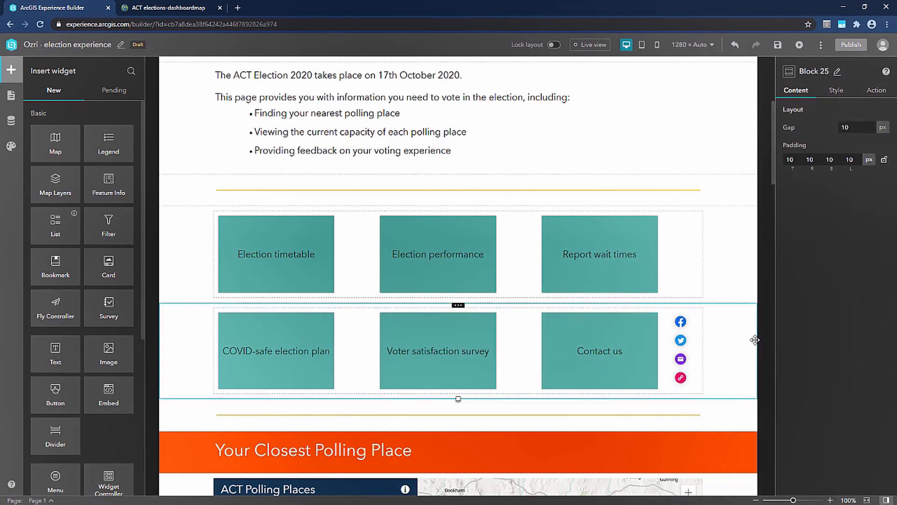
Step: Insert a Text widget into the first empty placeholder under the Polling Place Capacity heading
scroll(753, 369, "down", 2)
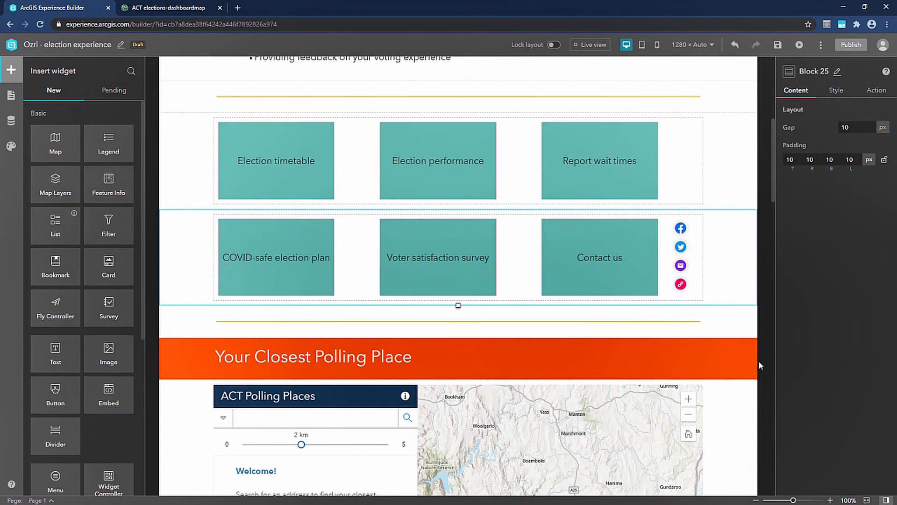
scroll(757, 361, "down", 5)
scroll(755, 361, "down", 10)
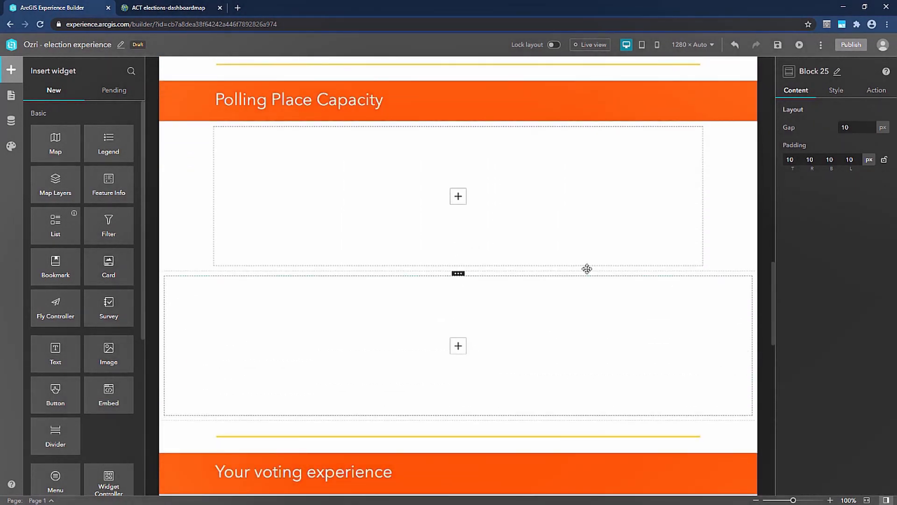
left_click(456, 200)
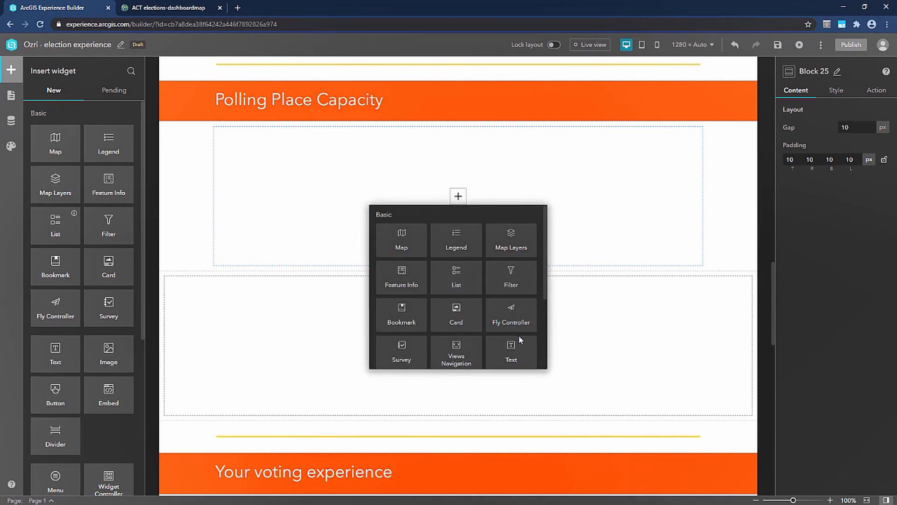
left_click(513, 351)
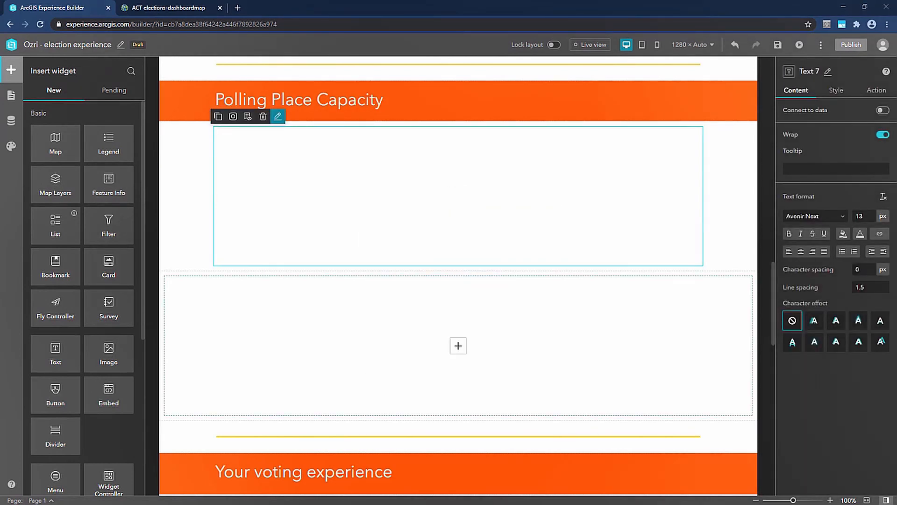
Step: Enter the paragraphs on COVID-safe electoral services, expected voter numbers and using the dashboard, and remove the surplus blank lines
type("We are committed to providing access to COVID-safe electoral services.   It is likely that voter numbers on election day will decline due to the increased numbers of people voting early. This will limit the number of people potentially gathering in one location and will facilitate compliance with social distancing requirements.   This dashboard shows you all 82 polling places in the ACT and the number of people allowed at each location at any one time.  Use the dashboard to determine whether your local polling place is meeting social distancing requirements or whether you should decide to vote at another location.")
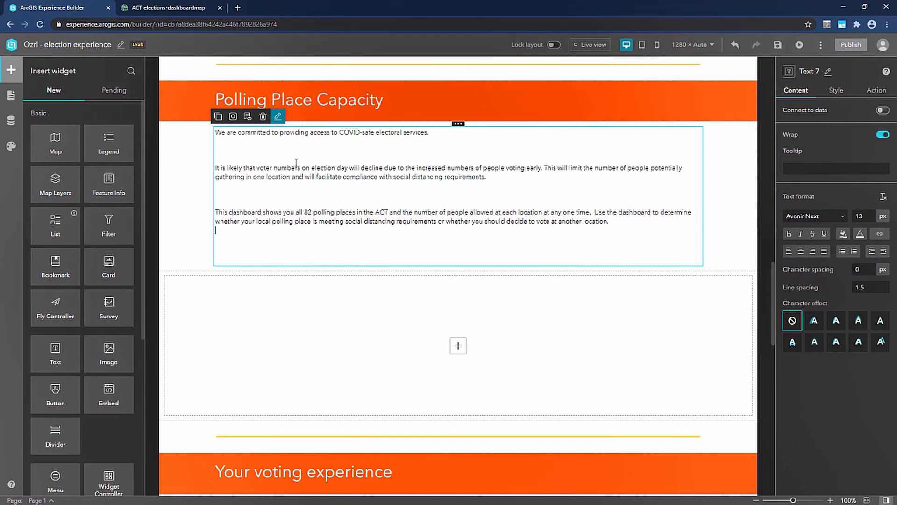
key("BackSpace")
key("BackSpace")
left_click(305, 178)
key("BackSpace")
key("BackSpace")
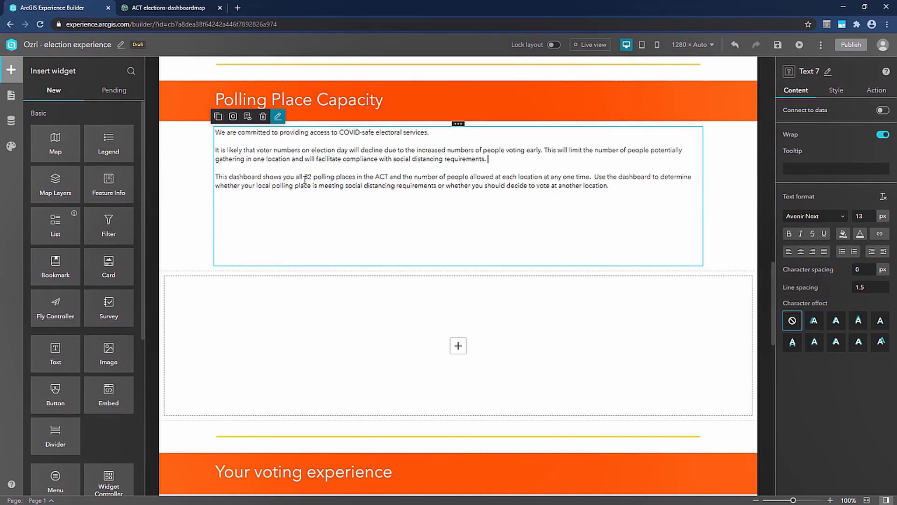
Step: Set the font size of all the Polling Place Capacity text to 20 px
key("ctrl+a")
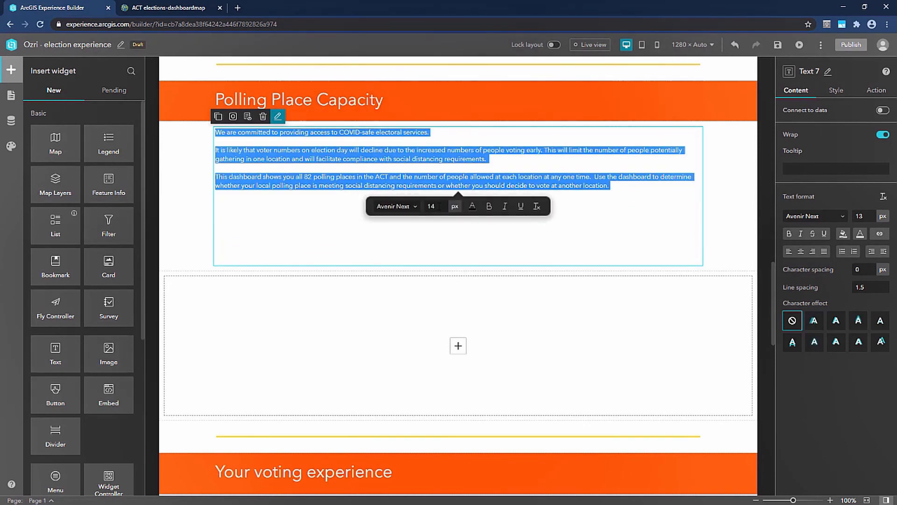
left_click(439, 206)
type("20")
key("Return")
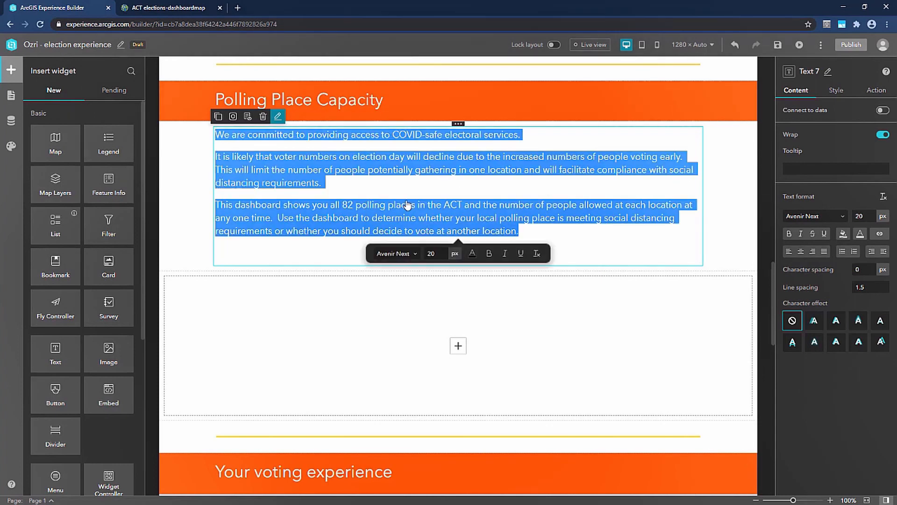
left_click(621, 203)
Step: Insert an Embed widget into the placeholder below the text and paste the copied dashboard URL as its website address
left_click(682, 286)
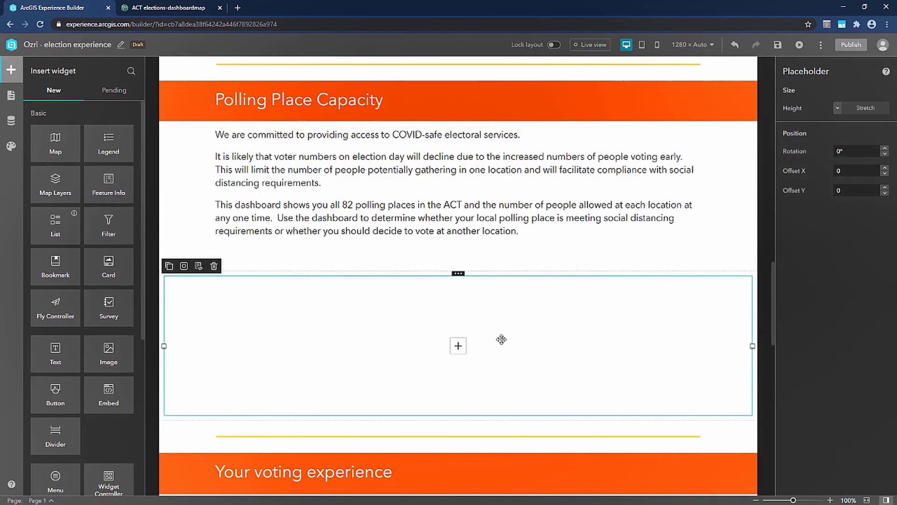
left_click(462, 343)
scroll(516, 421, "down", 2)
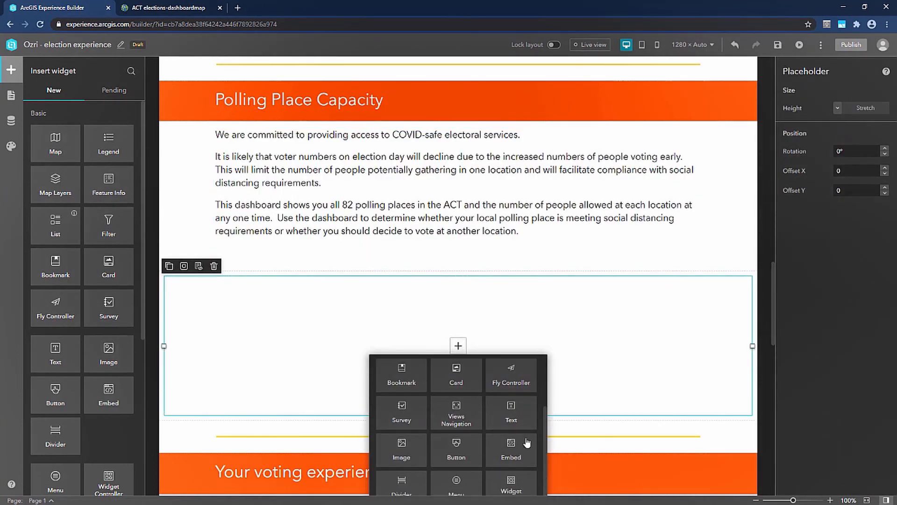
left_click(523, 442)
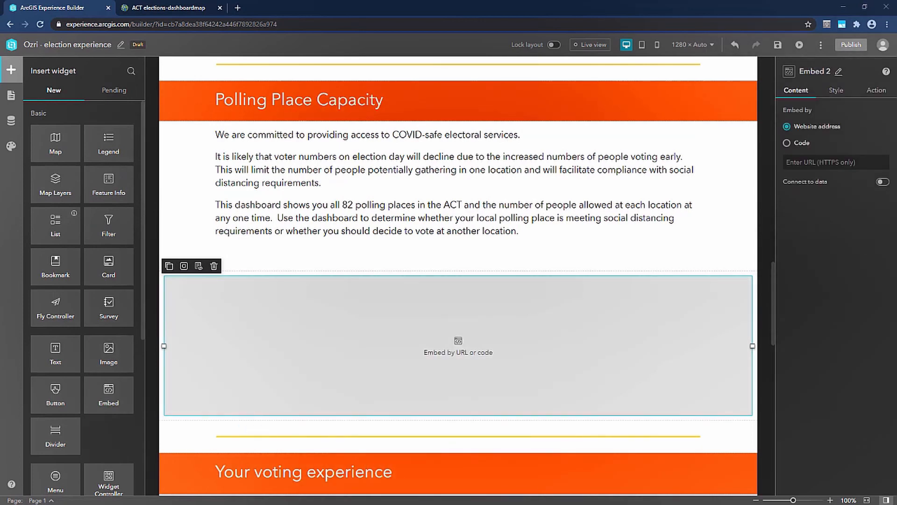
left_click(841, 163)
key("ctrl+v")
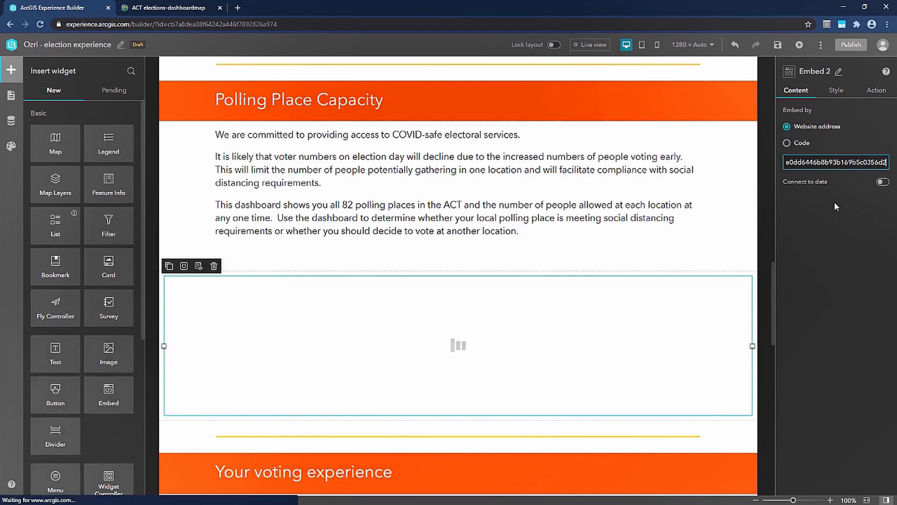
left_click(770, 294)
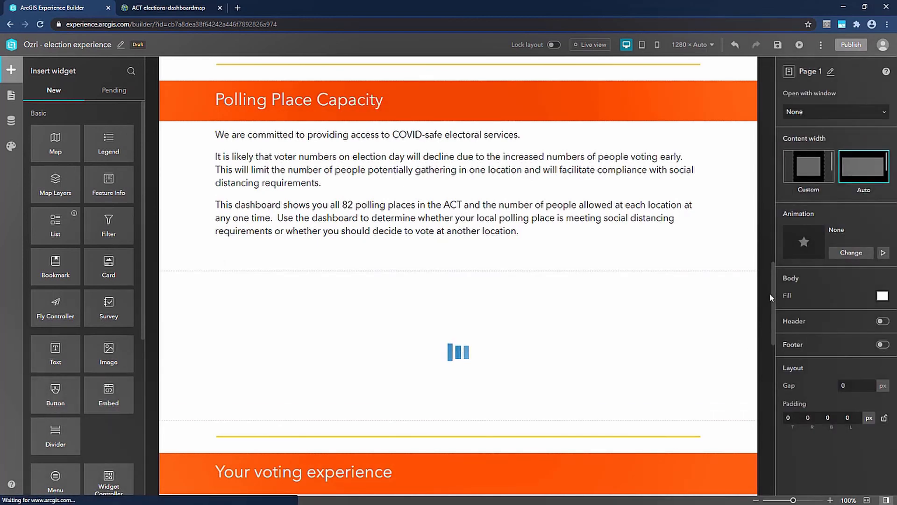
Step: Increase the height of the block holding the embedded dashboard so all its panels fit
scroll(769, 293, "down", 1)
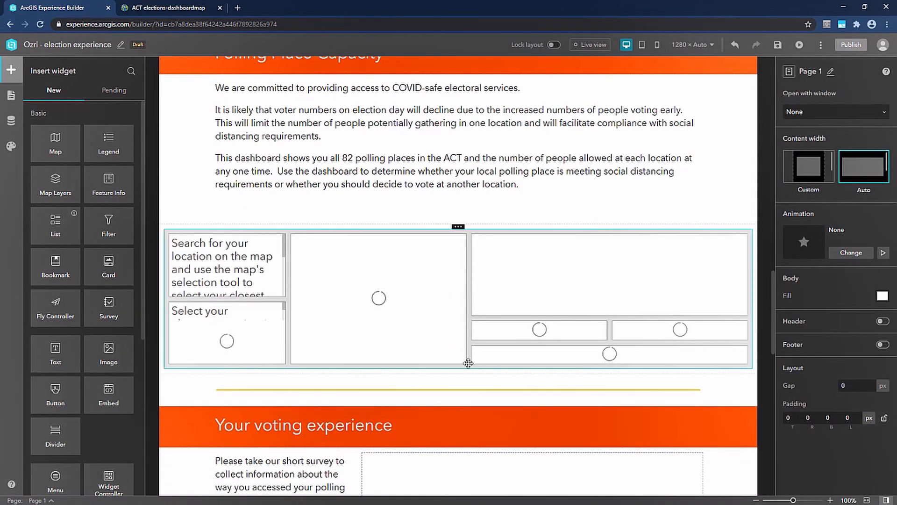
left_click(455, 369)
left_click_drag(457, 369, 451, 485)
scroll(466, 395, "down", 3)
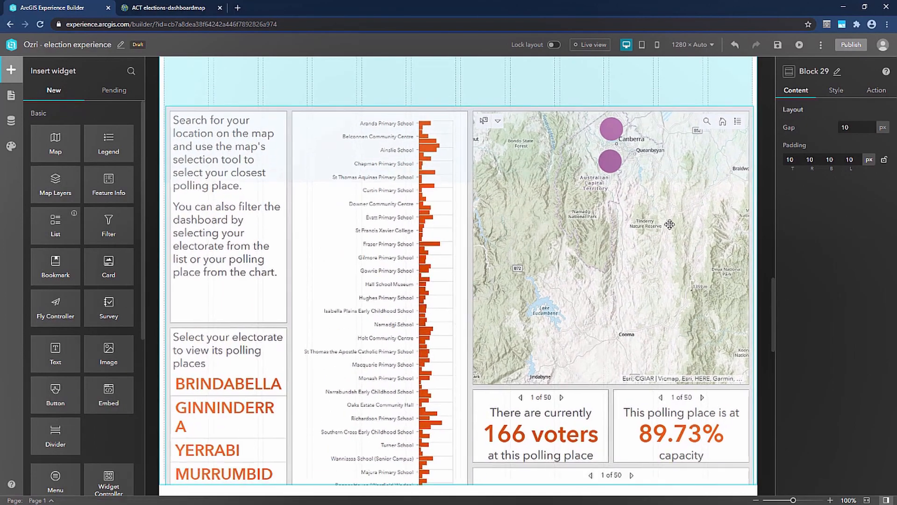
left_click(675, 197)
Step: Insert a Survey widget into the empty placeholder of the Your voting experience section
scroll(757, 353, "down", 9)
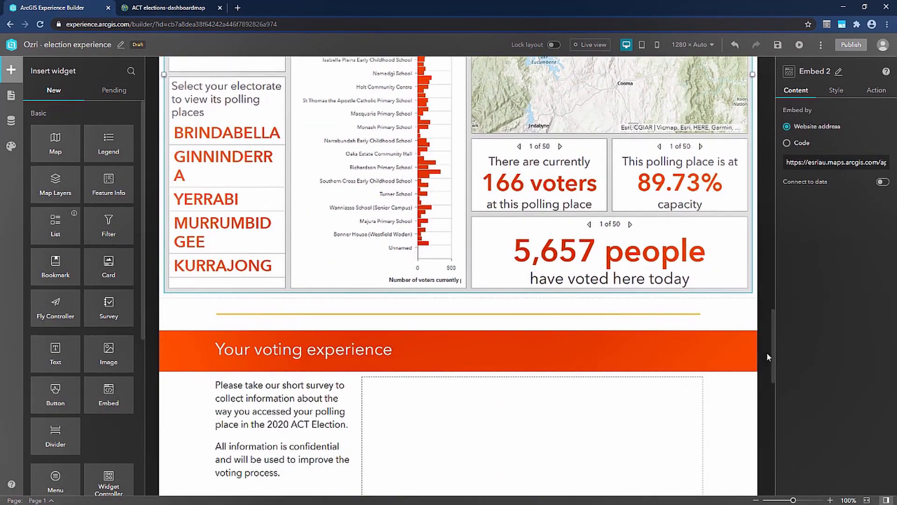
left_click(532, 320)
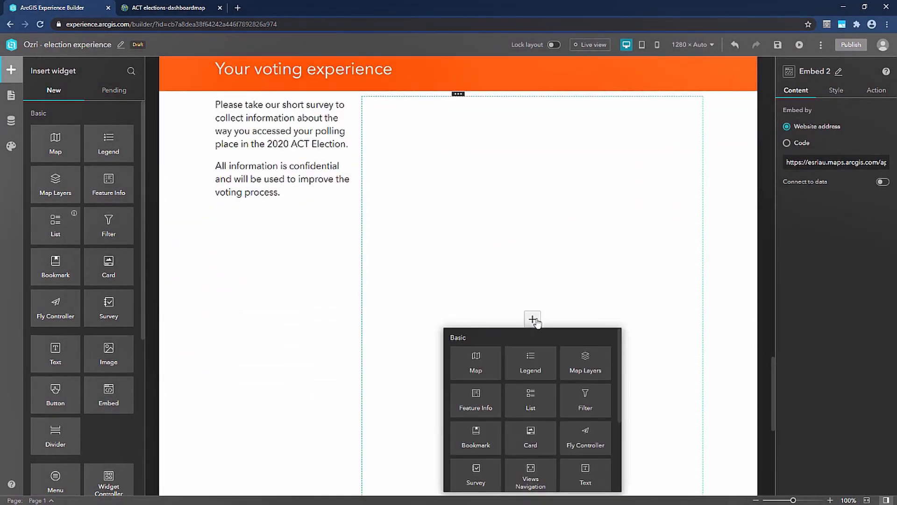
scroll(589, 410, "down", 1)
left_click(480, 426)
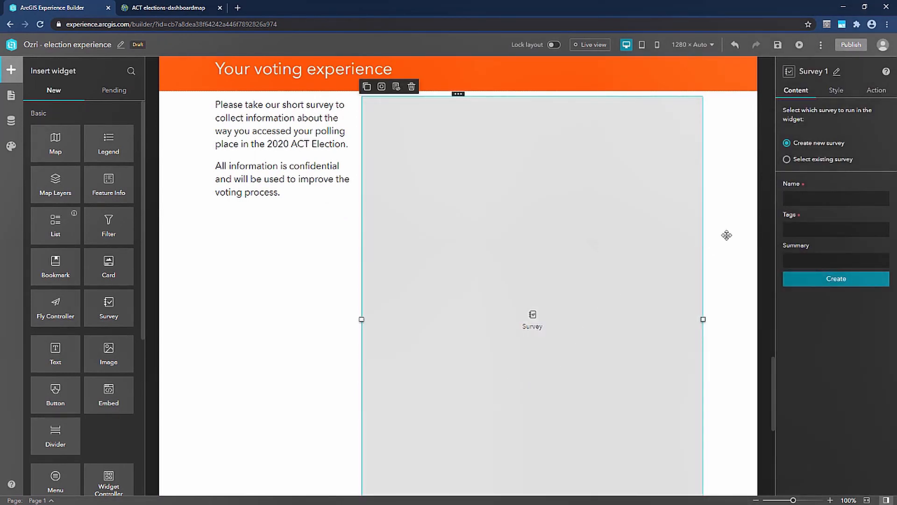
Step: Link the Survey widget to the existing ACT elections survey and insert it
left_click(823, 161)
left_click(863, 189)
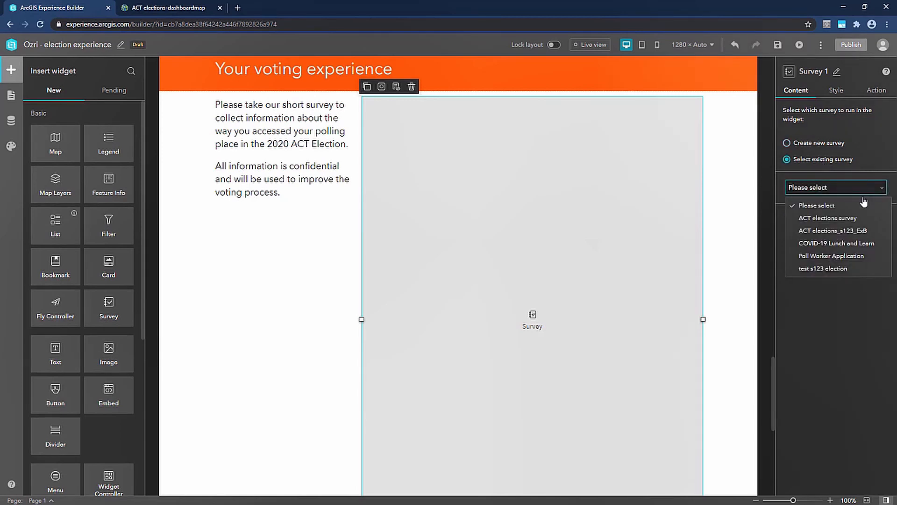
left_click(863, 216)
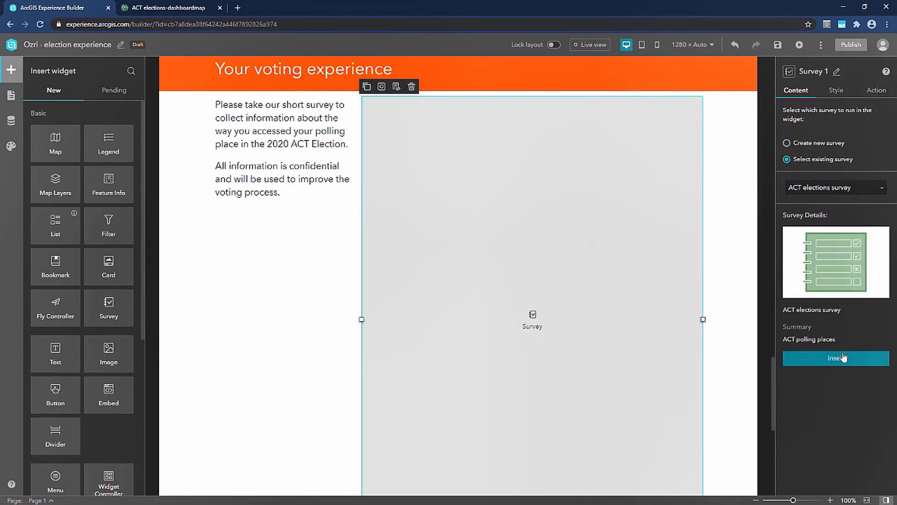
left_click(853, 361)
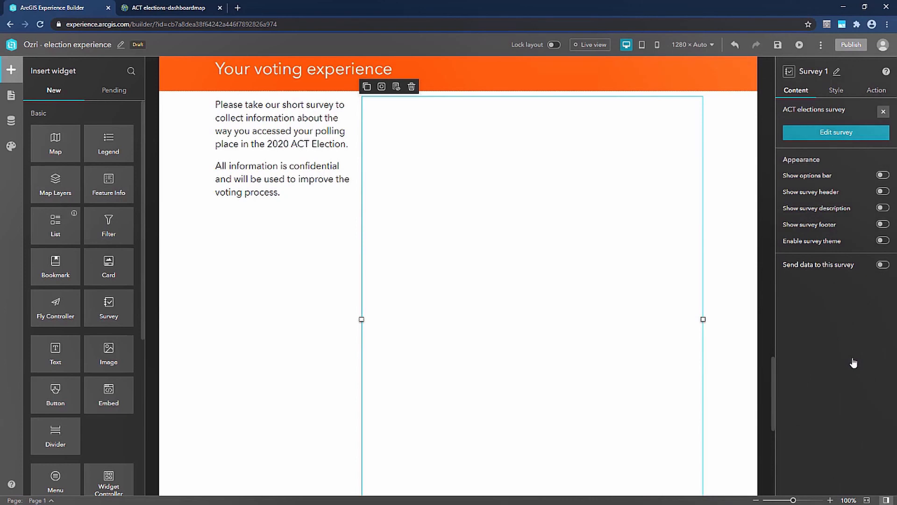
left_click(762, 280)
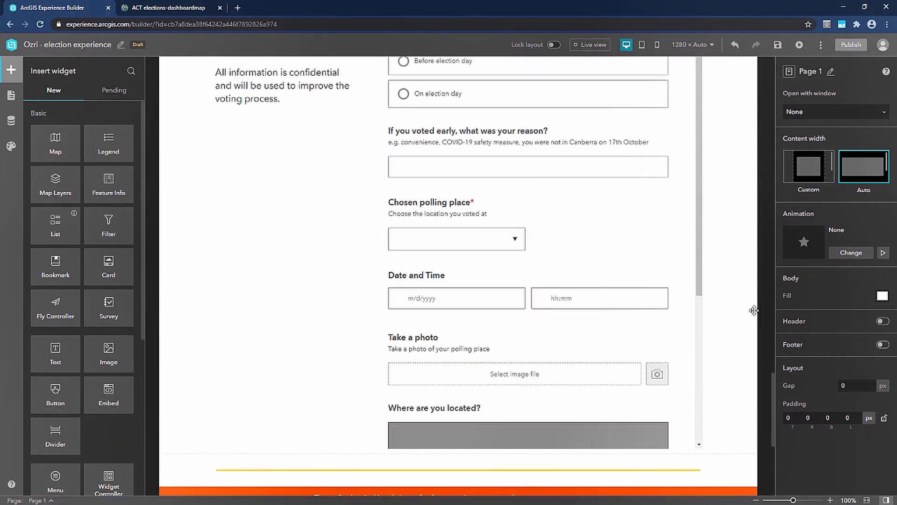
Step: Insert an Image widget into the placeholder below the disclaimer banner and use the previously uploaded Canberra map image as its source
scroll(754, 310, "down", 6)
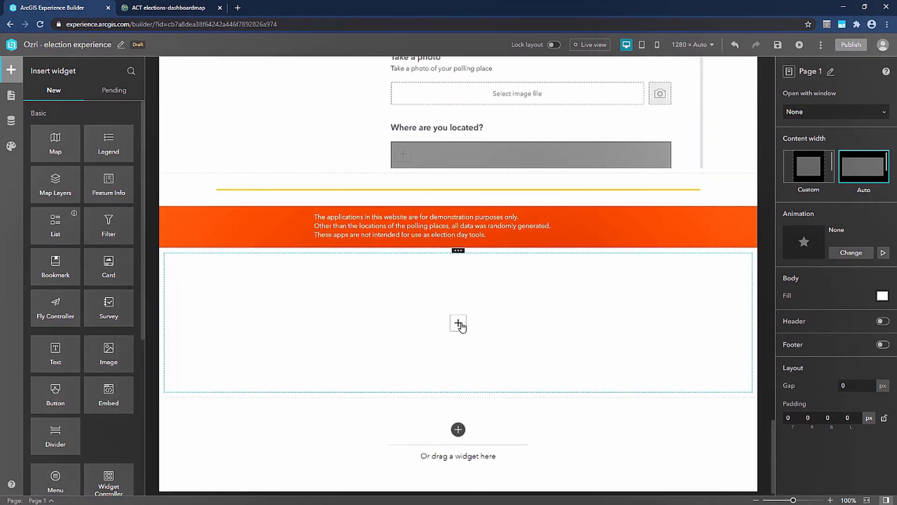
left_click(458, 323)
scroll(420, 271, "down", 1)
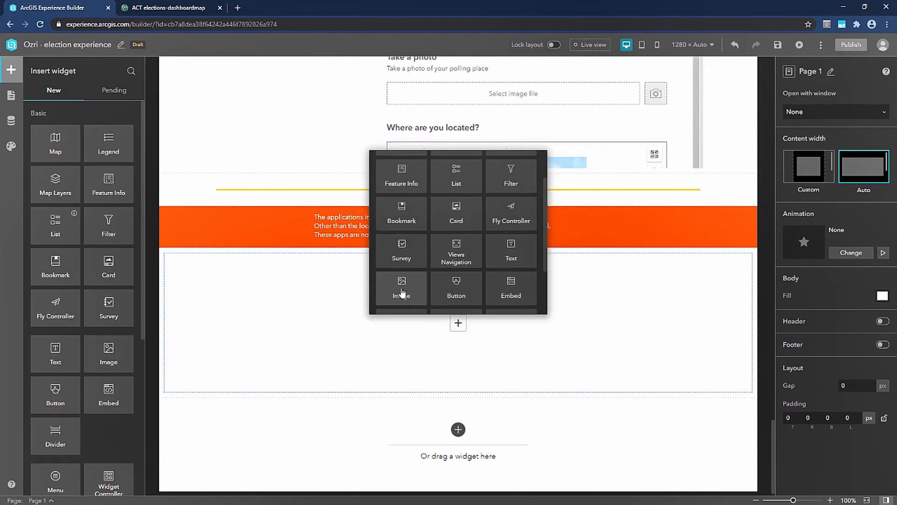
left_click(401, 291)
left_click(818, 144)
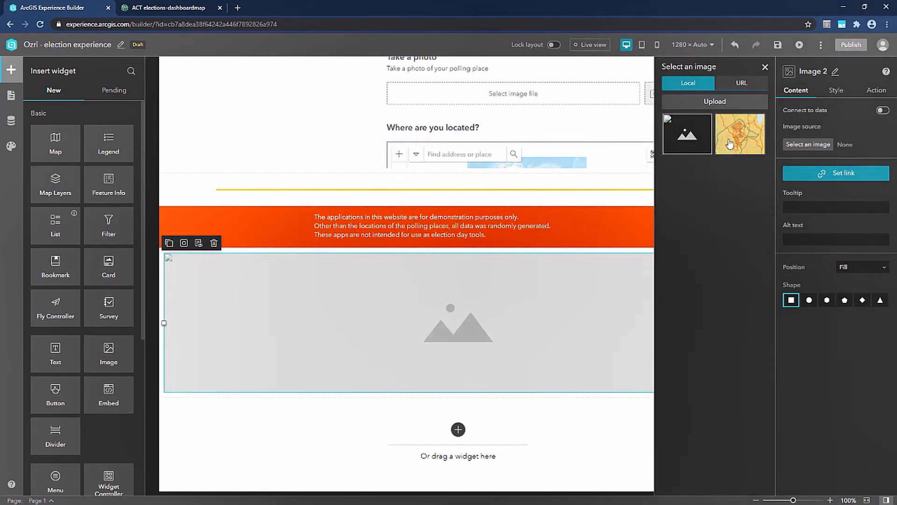
left_click(730, 144)
left_click(765, 67)
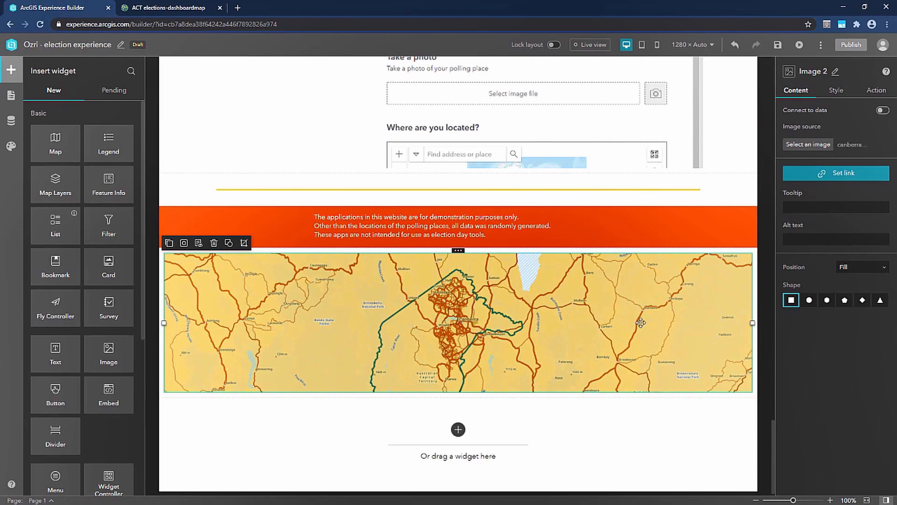
left_click(503, 403)
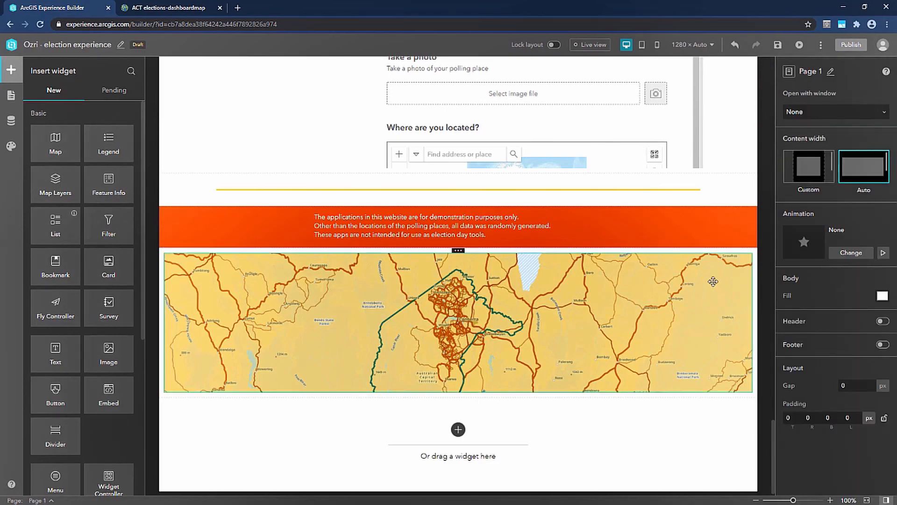
Step: Return to the start of the page and save the experience
scroll(713, 281, "up", 10)
scroll(713, 280, "up", 15)
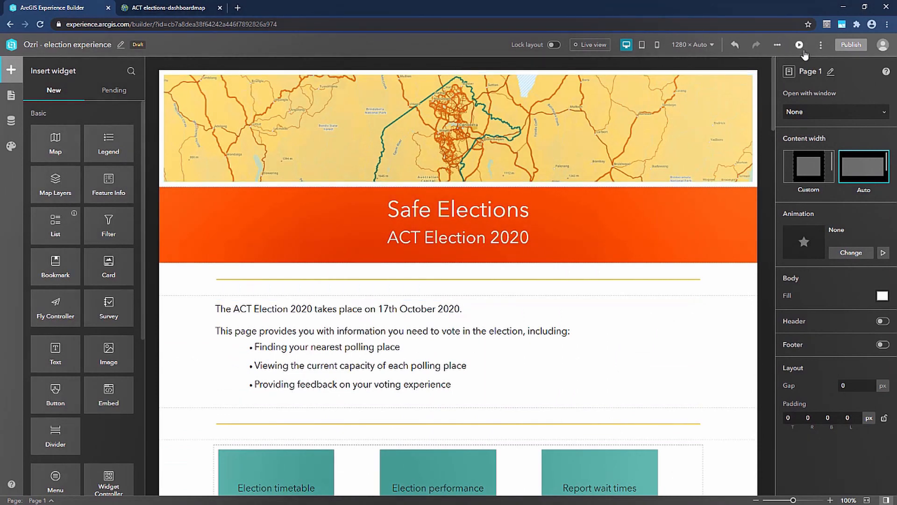
Step: Preview the experience and review its header, link cards and the Your Closest Polling Place section
left_click(800, 46)
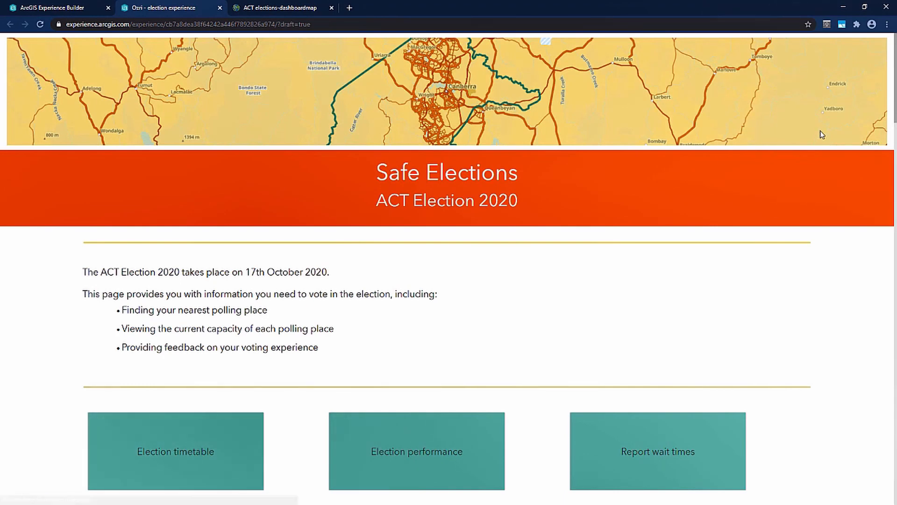
scroll(821, 135, "down", 1)
scroll(821, 135, "down", 4)
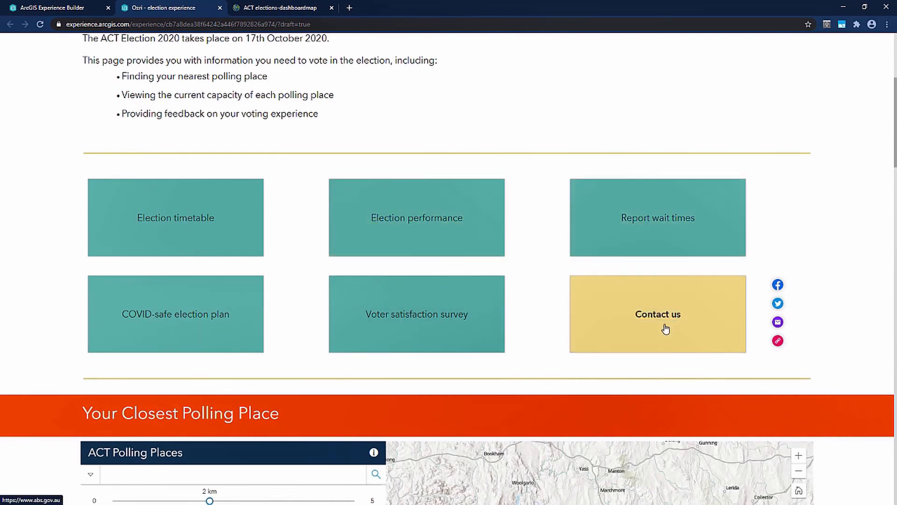
scroll(844, 267, "down", 8)
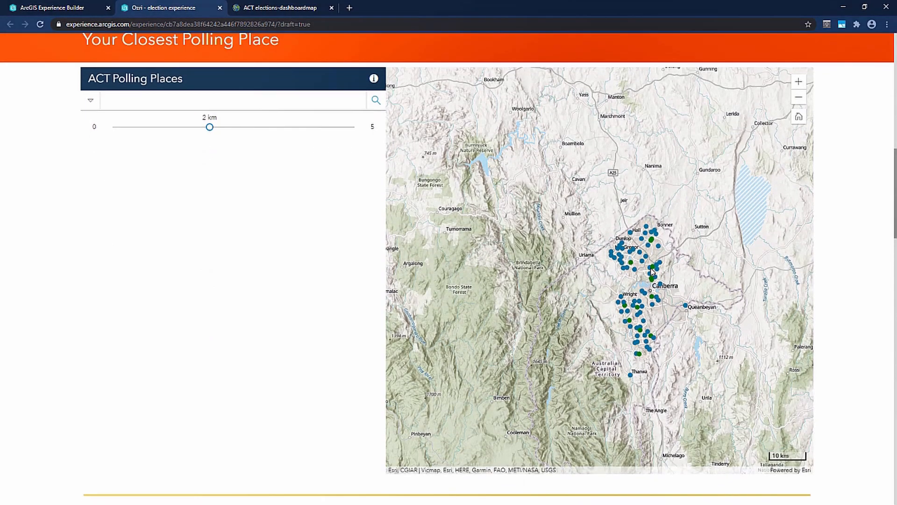
Step: Find polling places within 2 km of a point in Lyneham and select the Ground Floor, WOTSO Dickson result
left_click(653, 272)
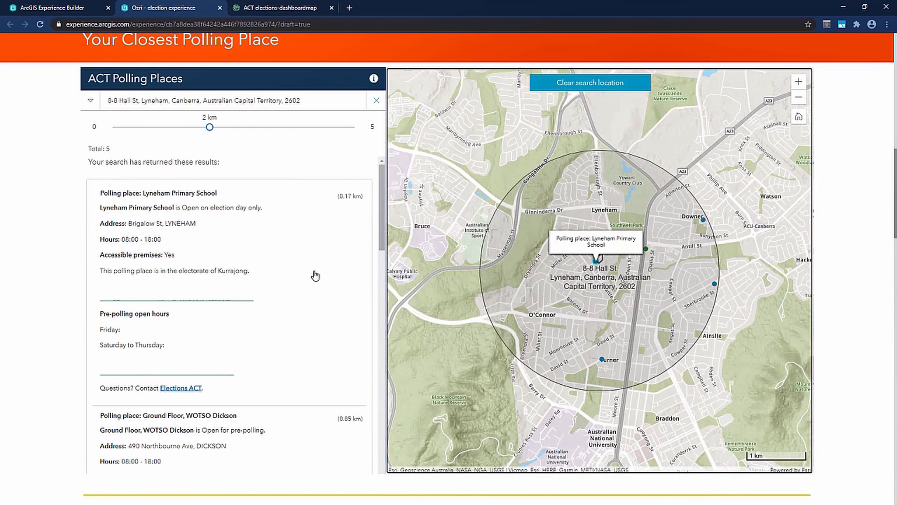
scroll(315, 392, "down", 6)
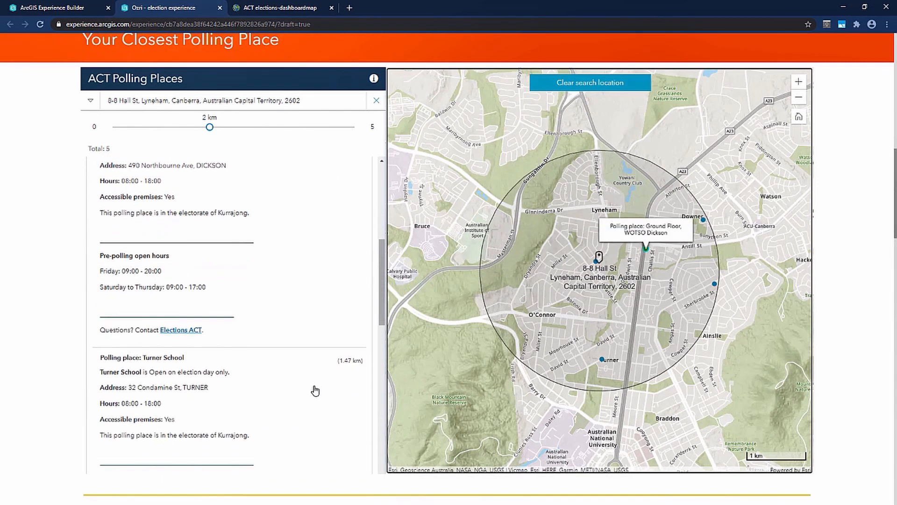
left_click(312, 288)
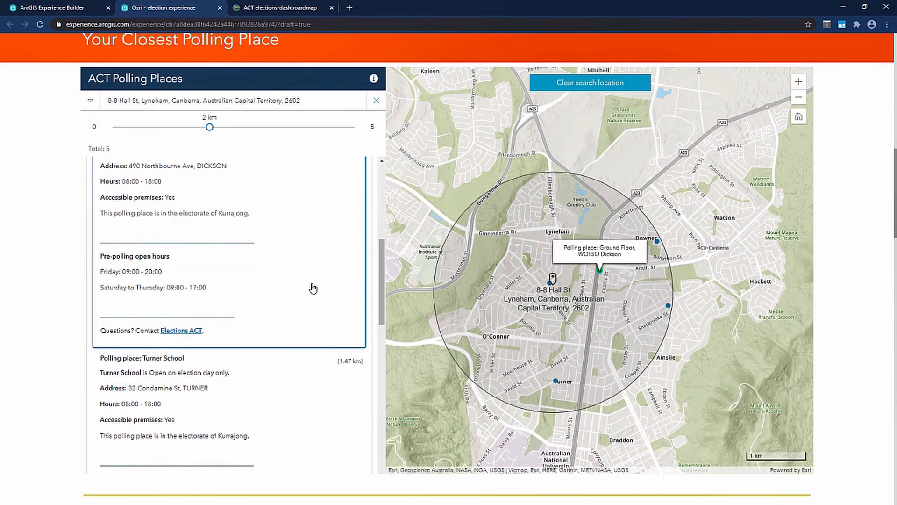
Step: Zoom in on Canberra in the Polling Place Capacity dashboard map and show its legend
scroll(869, 308, "down", 8)
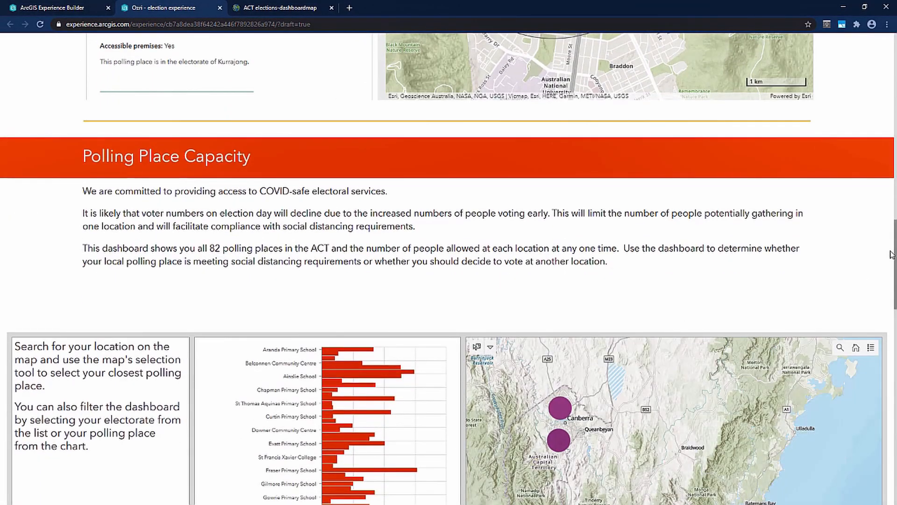
scroll(888, 257, "down", 2)
scroll(891, 255, "down", 4)
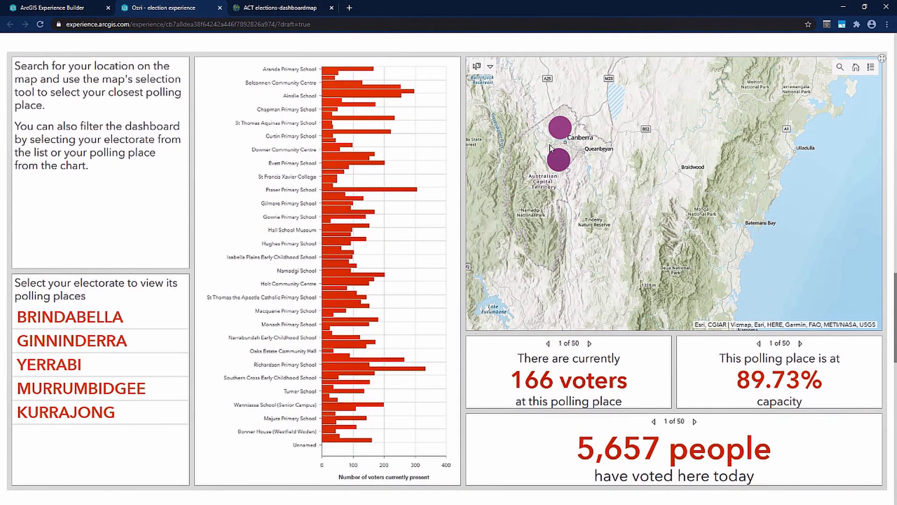
scroll(589, 140, "up", 4)
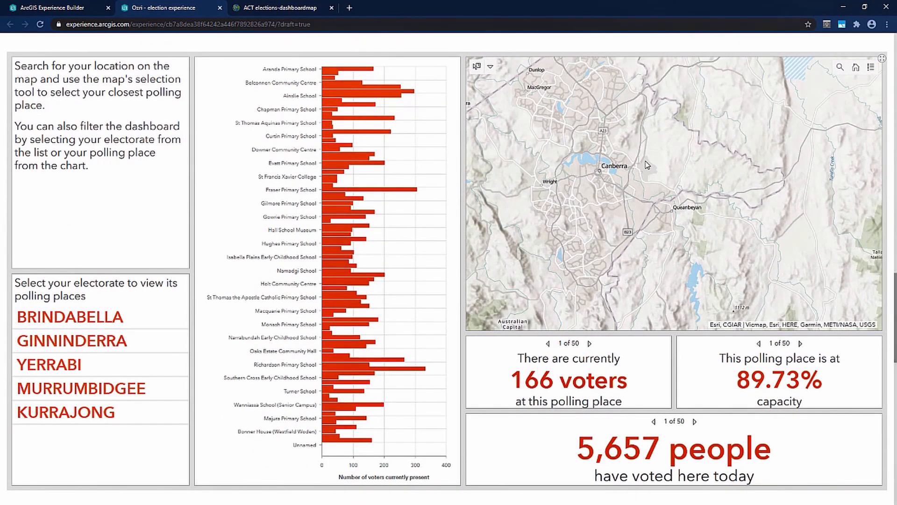
left_click(871, 68)
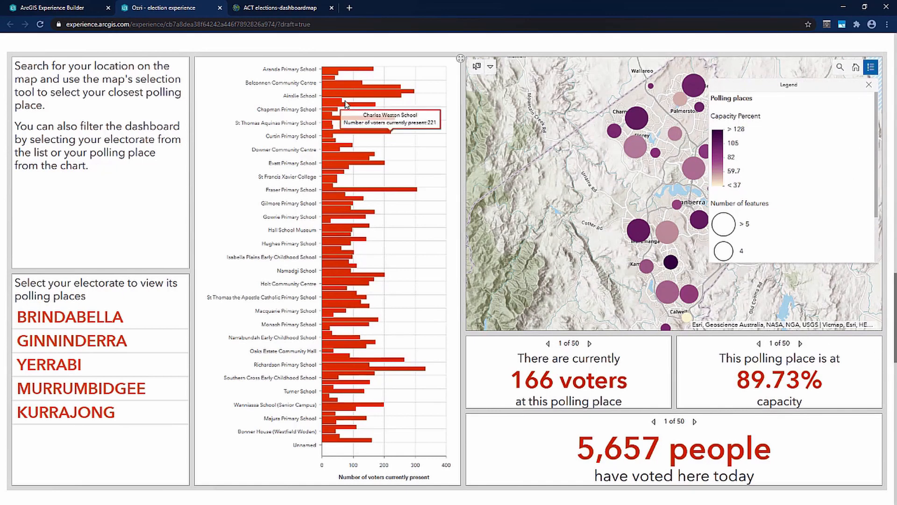
Step: Switch to the ACT elections-dashboardmap in Map Viewer and set the Polling places colour theme to Above and below
left_click(290, 8)
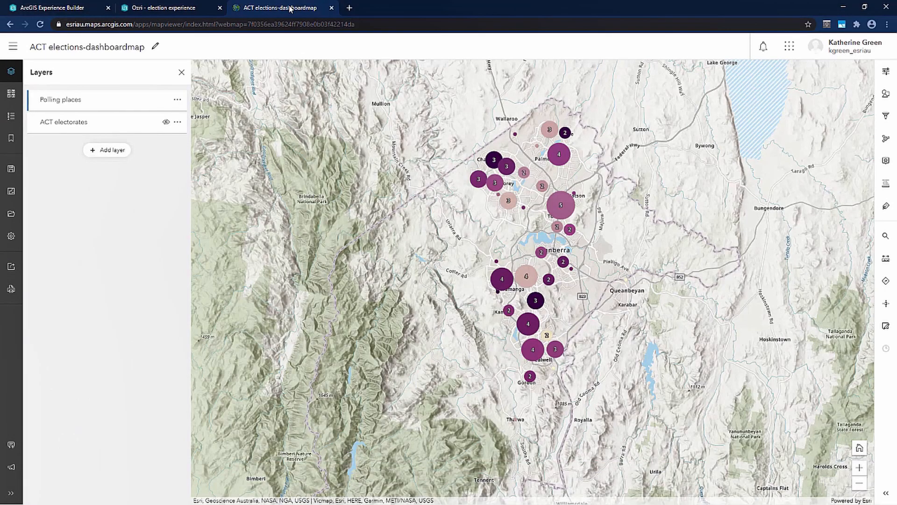
left_click(887, 97)
left_click(754, 252)
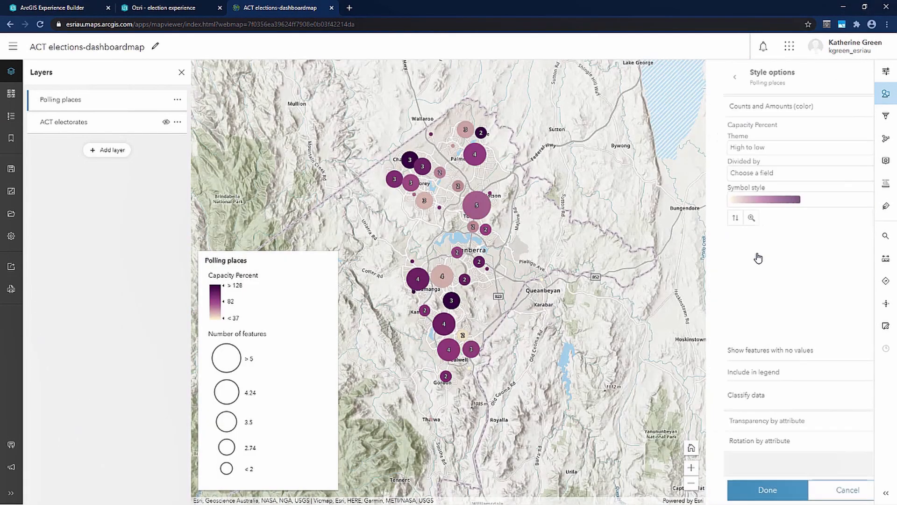
left_click(860, 148)
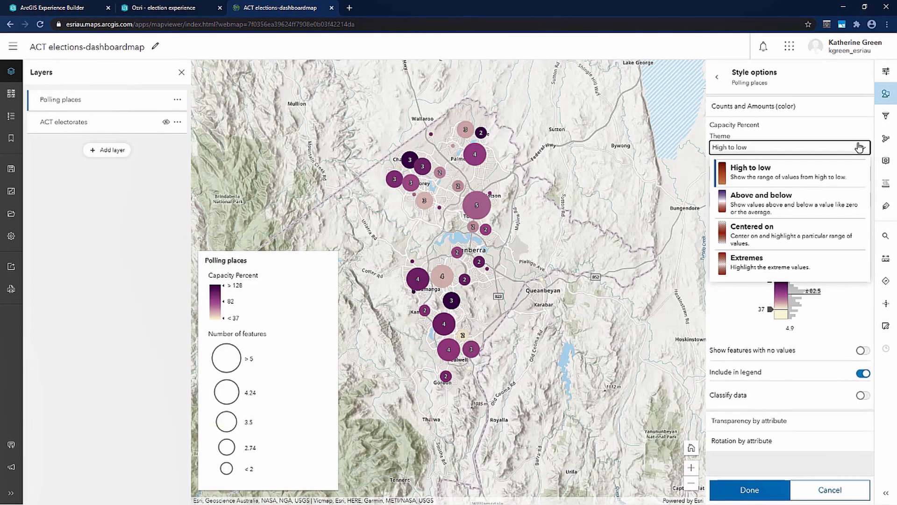
left_click(837, 201)
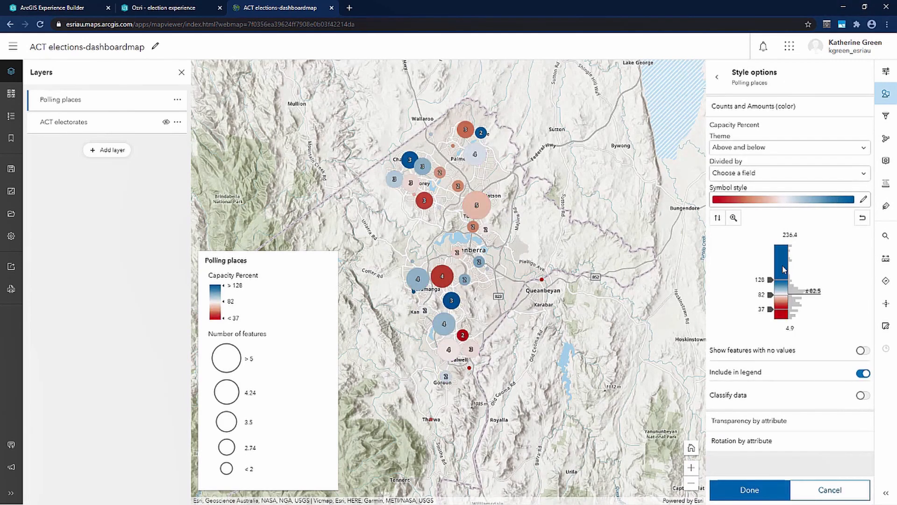
Step: Set the central value of the Capacity Percent colour ramp to 100 and invert the ramp so red marks high values
left_click(761, 295)
left_click(757, 295)
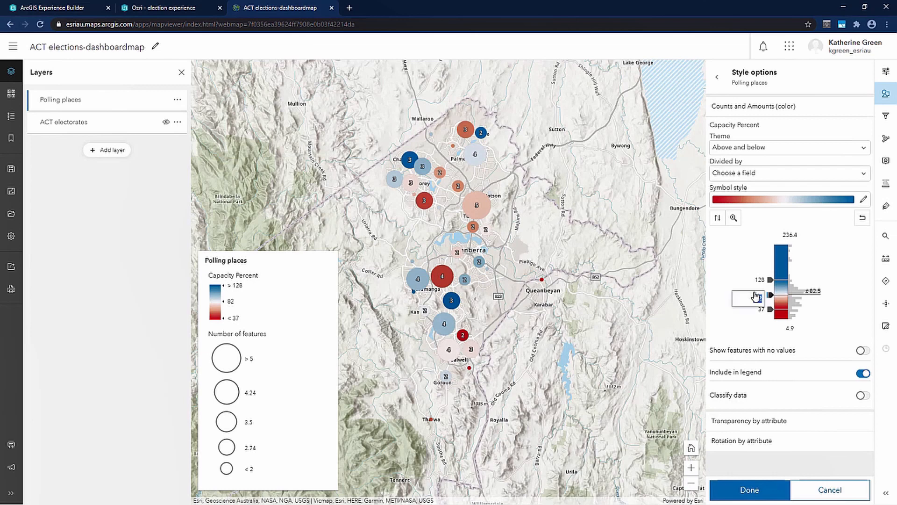
type("100")
key("Return")
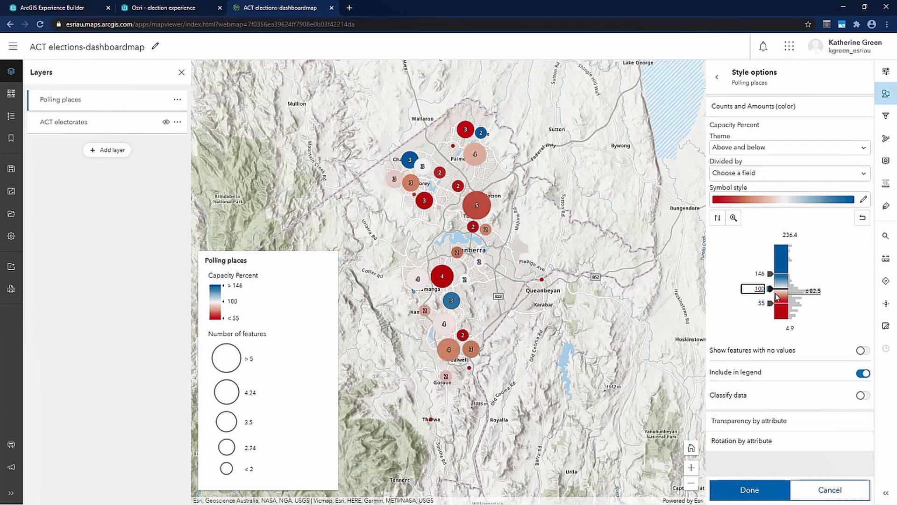
left_click(717, 218)
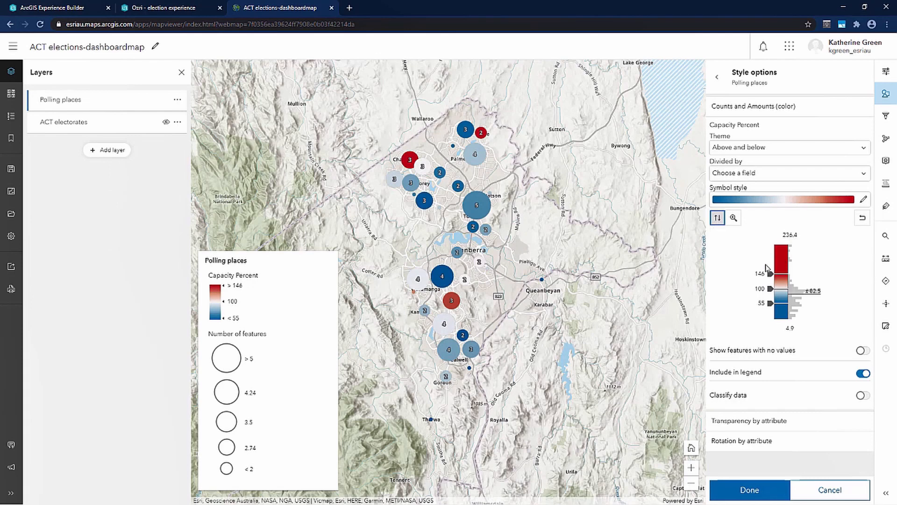
Step: Check the average Capacity Percent in the pop-up of the northernmost red cluster
left_click(483, 135)
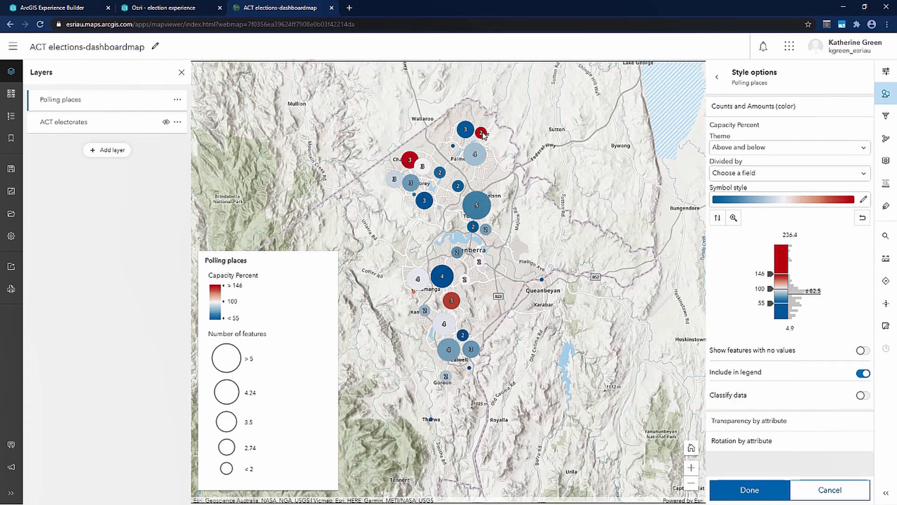
left_click(481, 135)
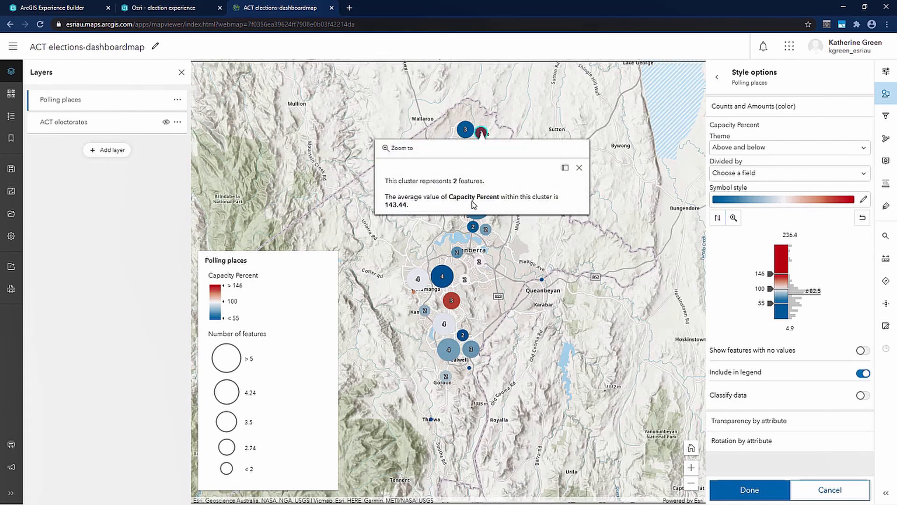
left_click(579, 168)
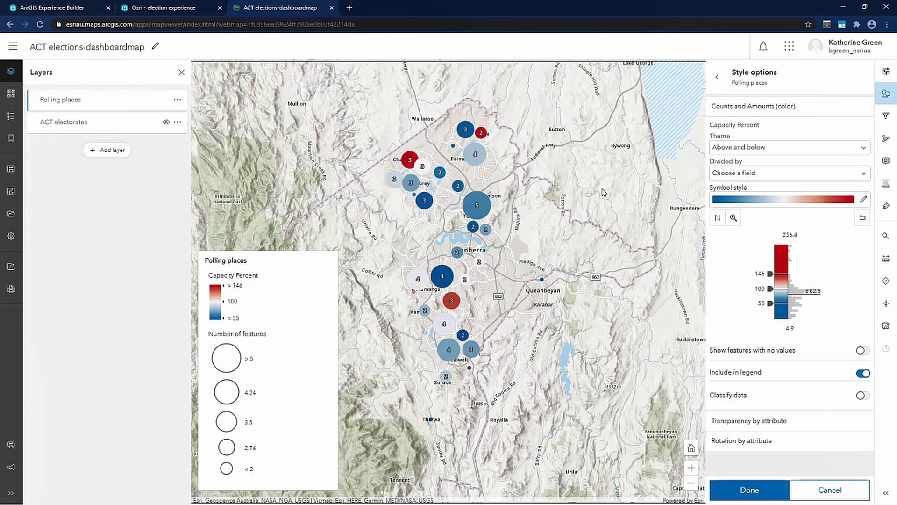
Step: Apply the new Polling places style and save the ACT elections-dashboardmap
left_click(752, 492)
left_click(761, 493)
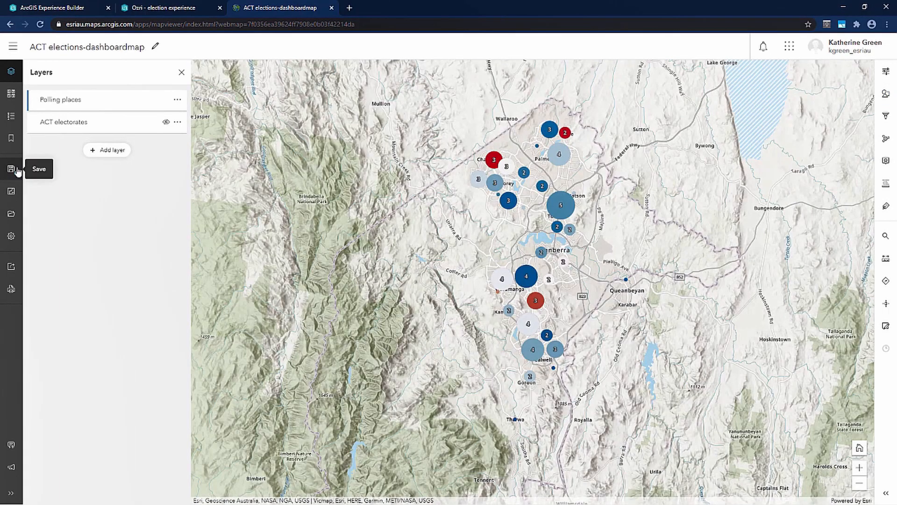
left_click(17, 170)
left_click(47, 170)
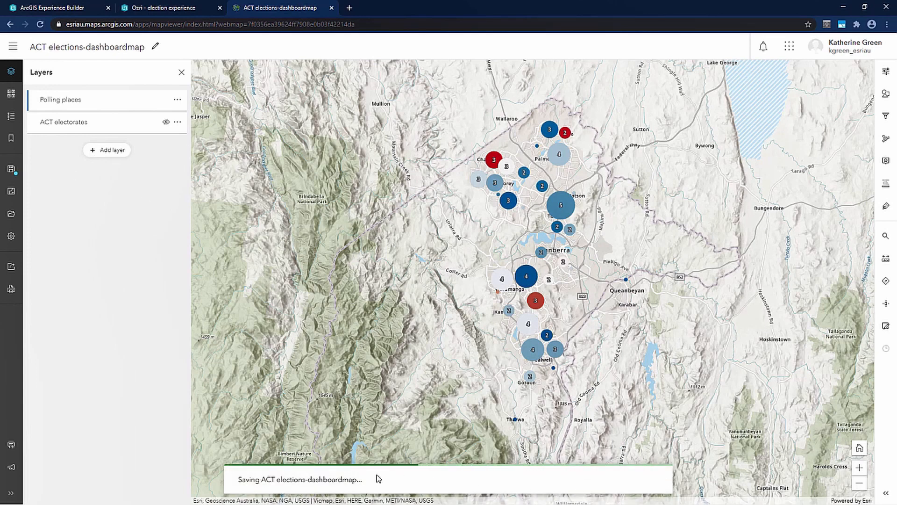
Step: Switch back to the election experience preview, reload it and return to the Polling Place Capacity dashboard
left_click(166, 6)
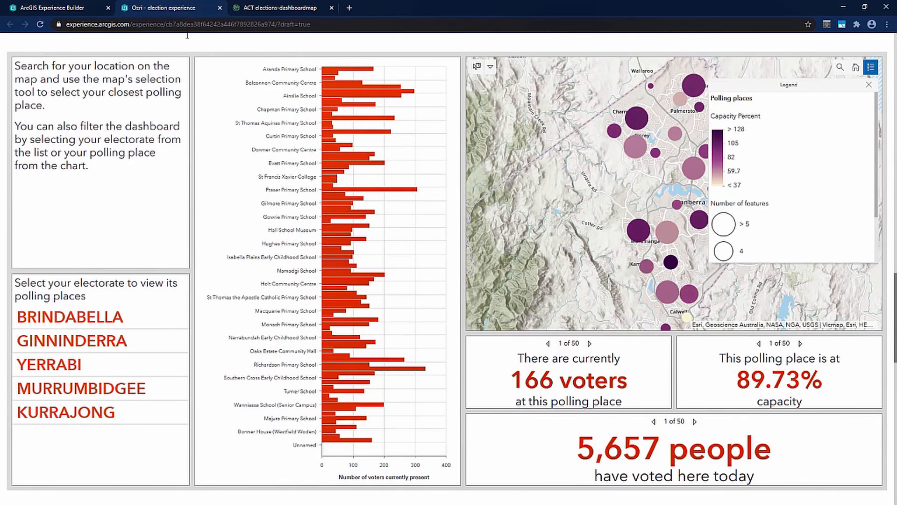
left_click(40, 25)
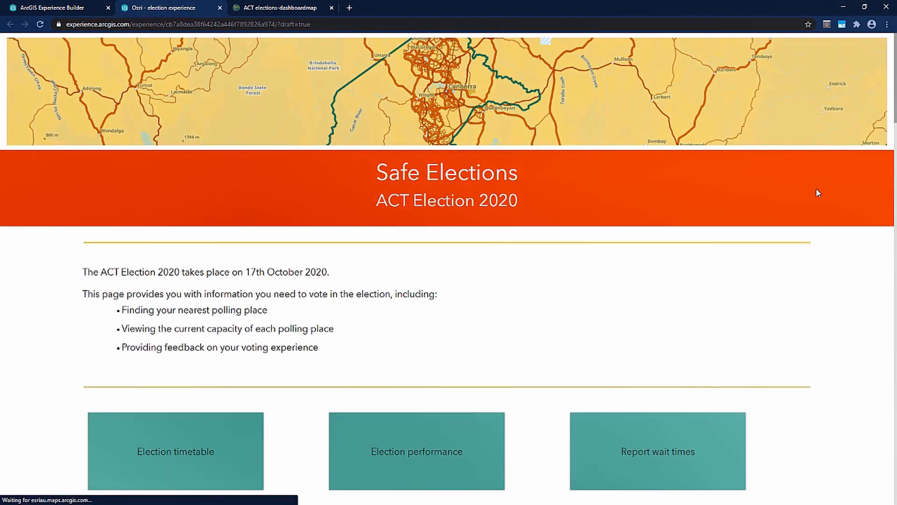
scroll(831, 208, "down", 2)
scroll(834, 213, "down", 6)
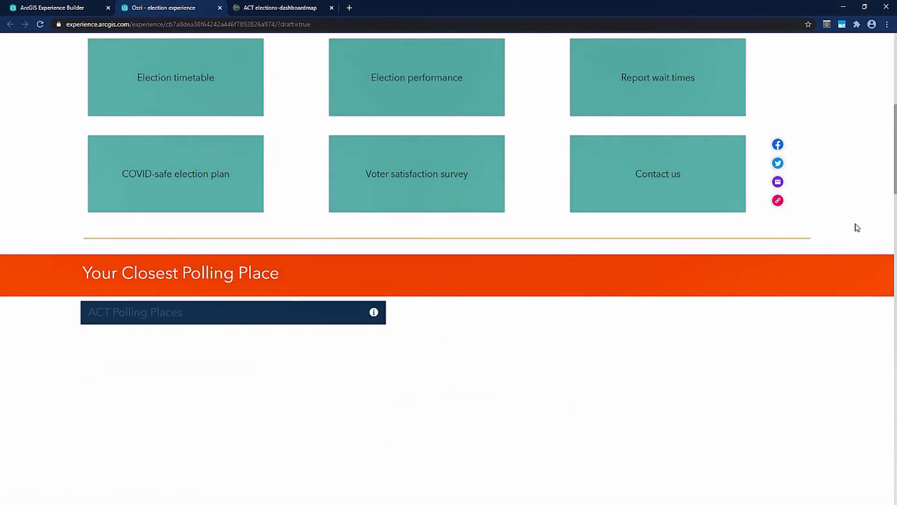
scroll(857, 226, "down", 4)
scroll(855, 225, "down", 2)
scroll(859, 225, "down", 9)
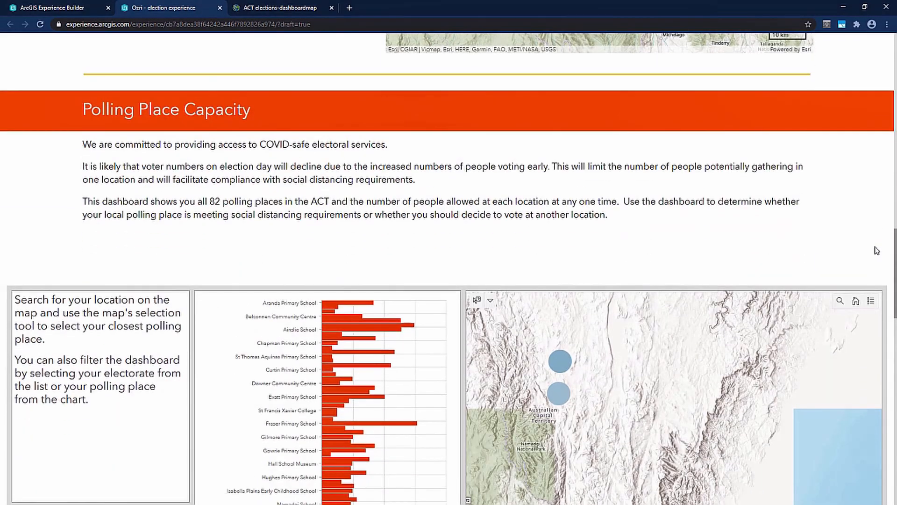
scroll(877, 251, "down", 2)
Step: Zoom the dashboard map to Canberra and check the restyled Polling places legend
left_click(857, 209)
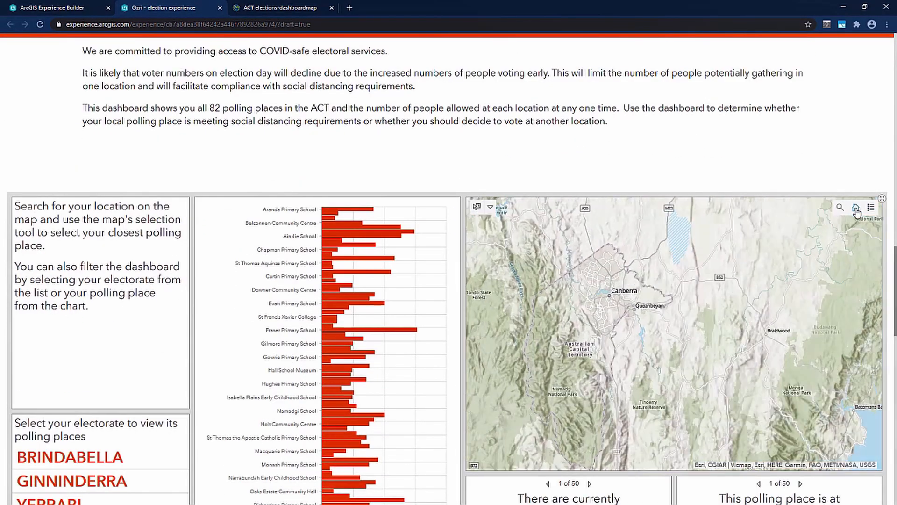
scroll(745, 263, "down", 1)
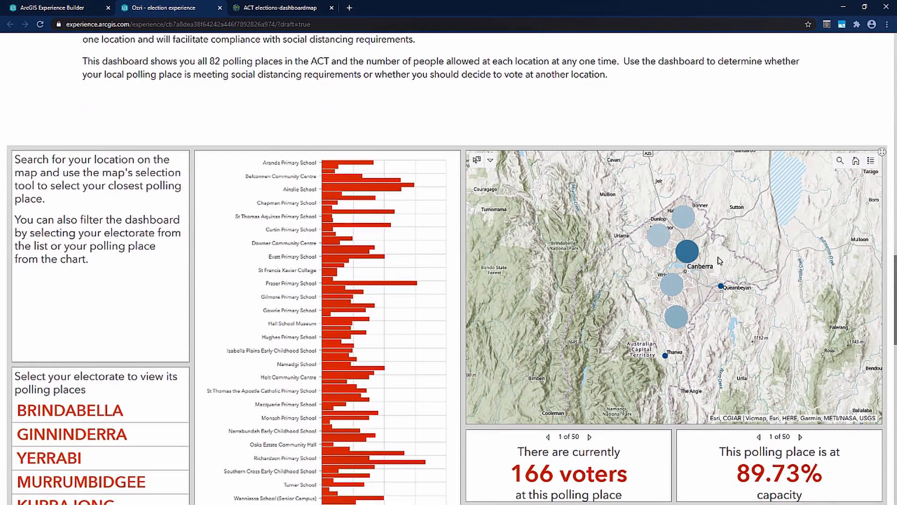
scroll(689, 271, "up", 2)
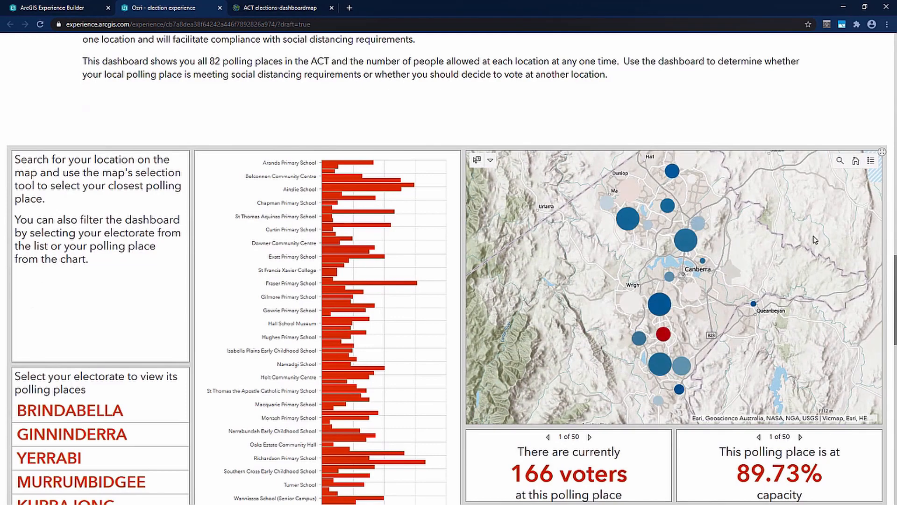
left_click(871, 161)
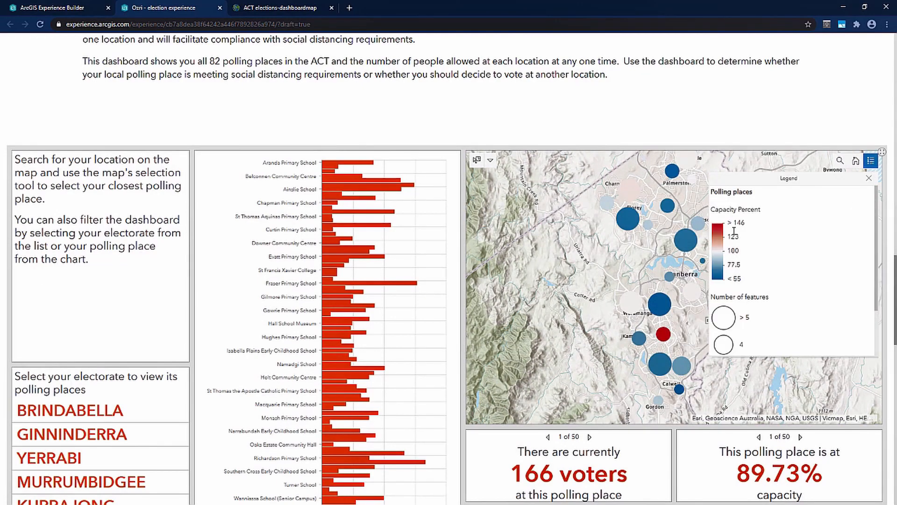
left_click(871, 178)
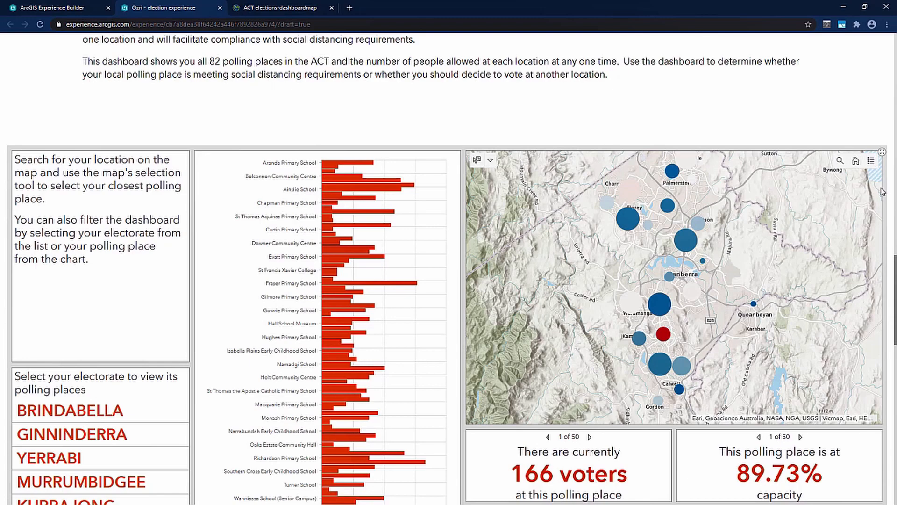
Step: Filter the dashboard to the Brindabella electorate and bring its polling places into view on the map
scroll(890, 196, "down", 2)
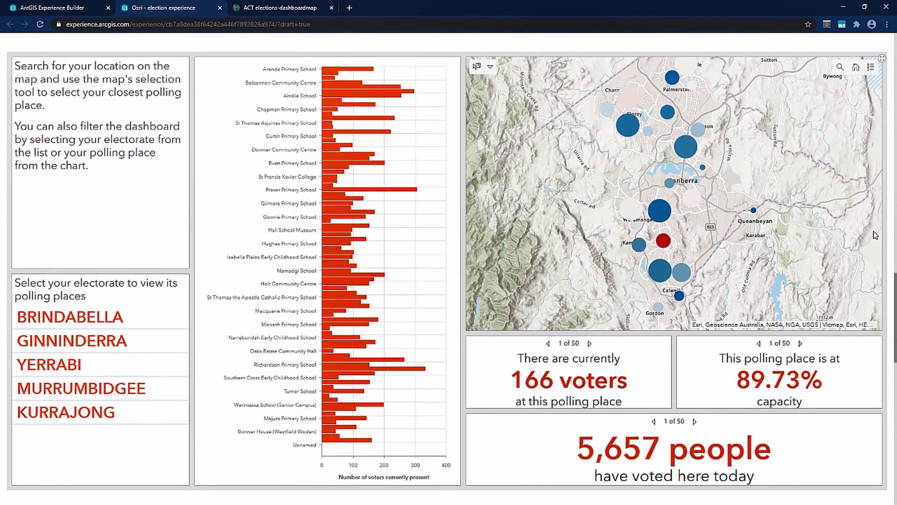
left_click(64, 320)
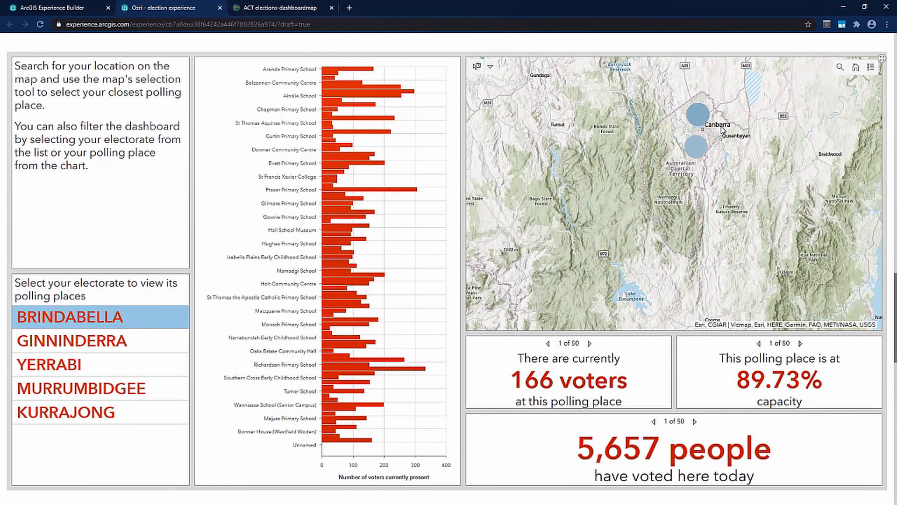
left_click_drag(750, 171, 744, 41)
Step: Inspect the pop-up of the pale red cluster near Wanniassa Hills and select Gowrie Primary School in the voter chart
left_click(652, 211)
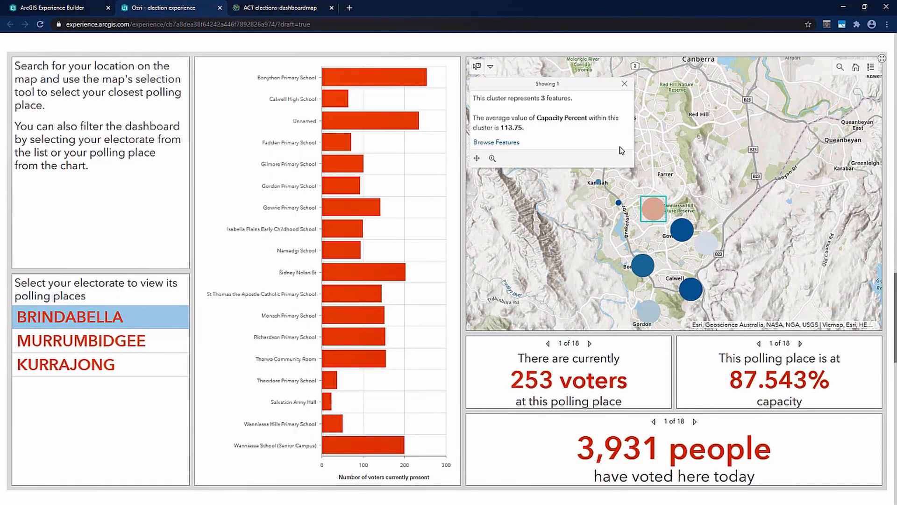
left_click(345, 205)
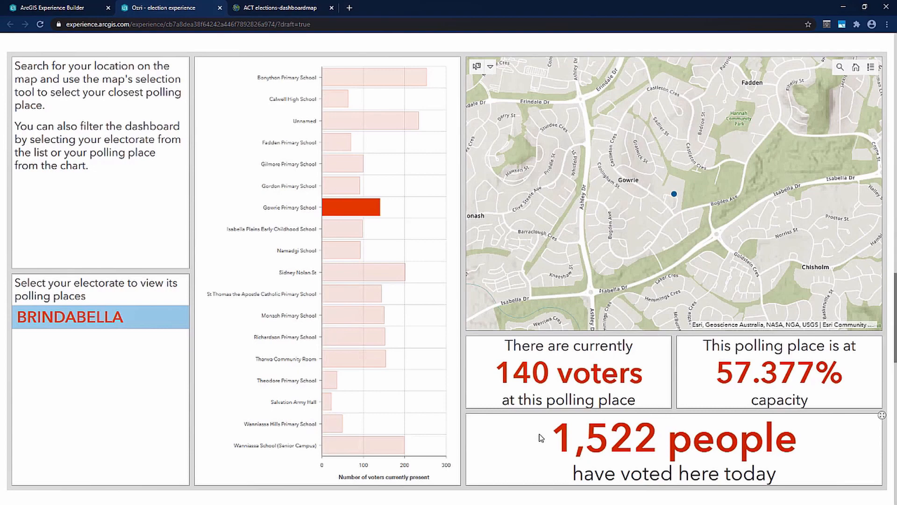
Step: In the voting experience survey, answer "On election day", give COVID-19 as the early-voting reason, and choose Canberra Girls Grammar School as the polling place
scroll(893, 428, "down", 10)
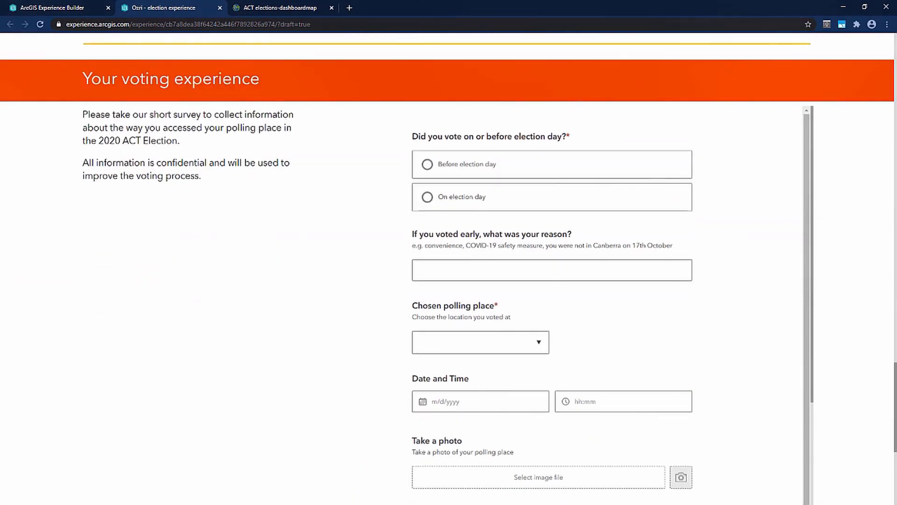
left_click(616, 197)
left_click(624, 269)
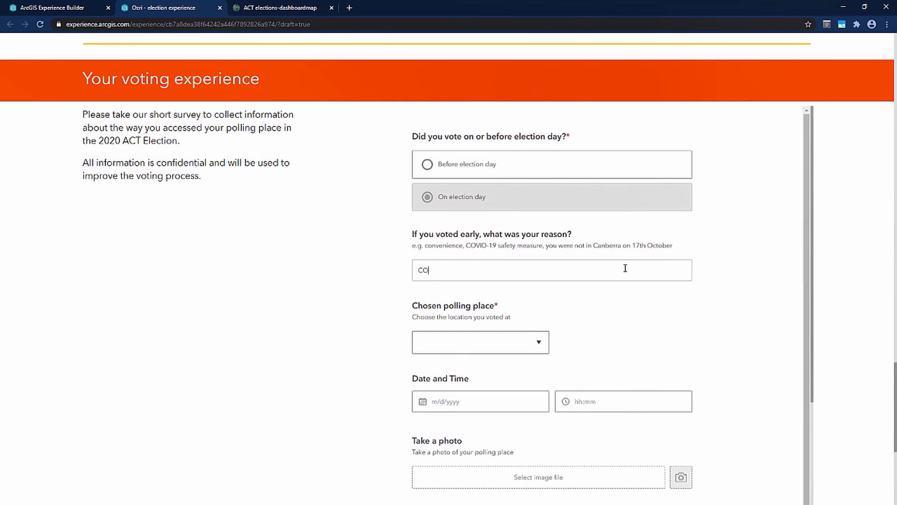
left_click(527, 337)
left_click(542, 276)
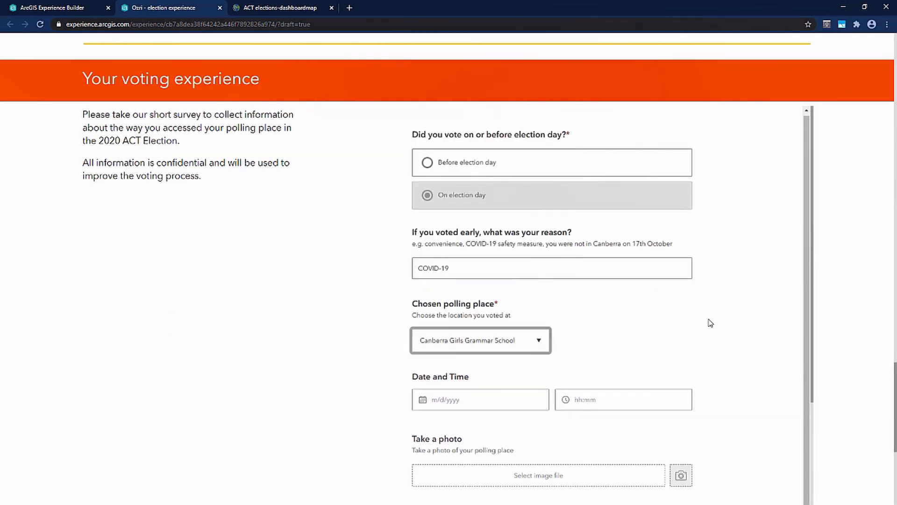
Step: Set the survey's date to 9/23/2020 and its time to 09:45 AM
scroll(720, 338, "down", 4)
left_click(519, 213)
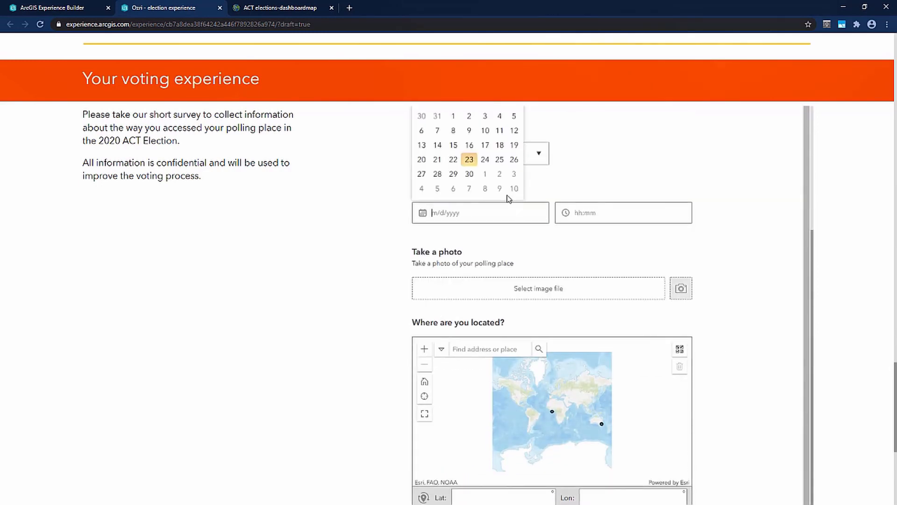
left_click(469, 159)
left_click(620, 214)
left_click(684, 250)
Step: Return from the preview to the Experience Builder editor and publish the election experience
scroll(696, 280, "down", 3)
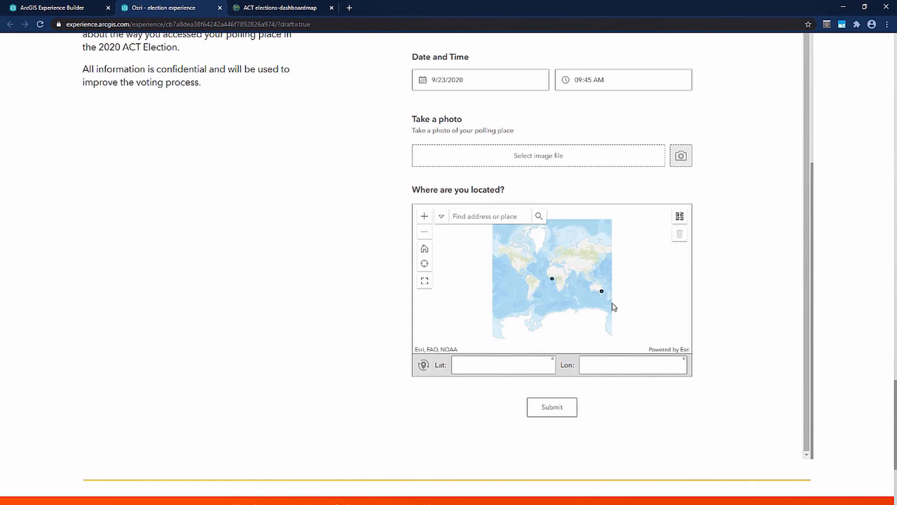
scroll(709, 406, "down", 4)
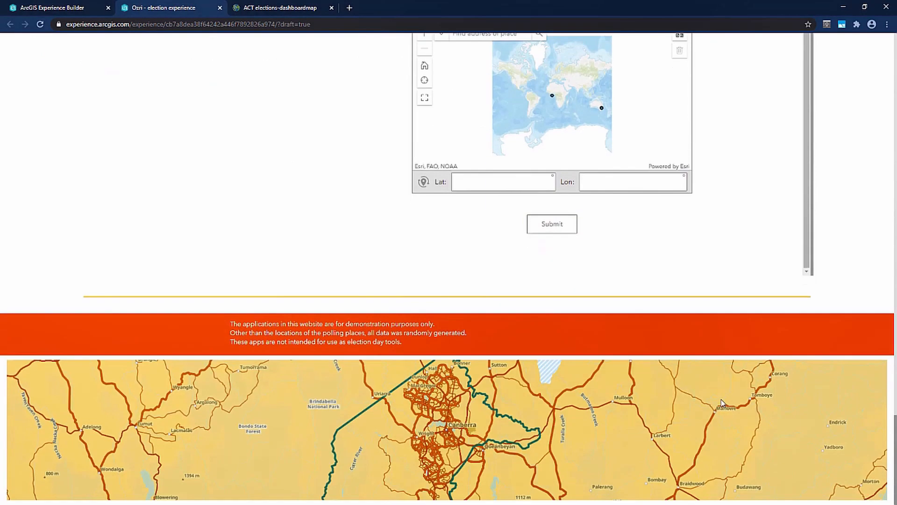
scroll(805, 444, "up", 8)
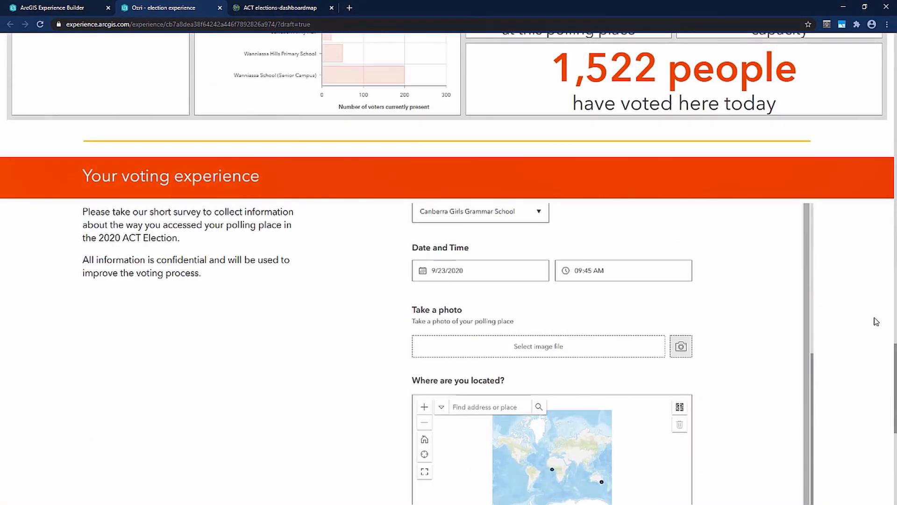
scroll(876, 322, "up", 20)
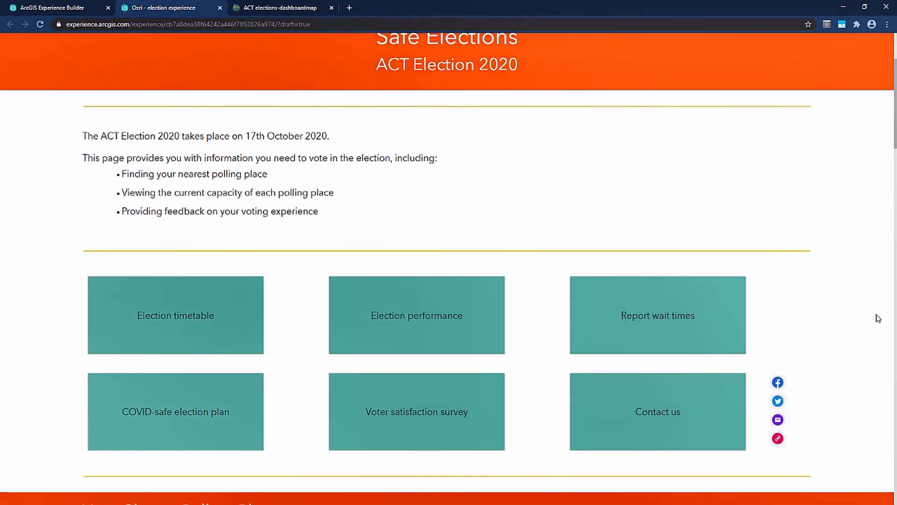
scroll(877, 318, "up", 3)
left_click(68, 6)
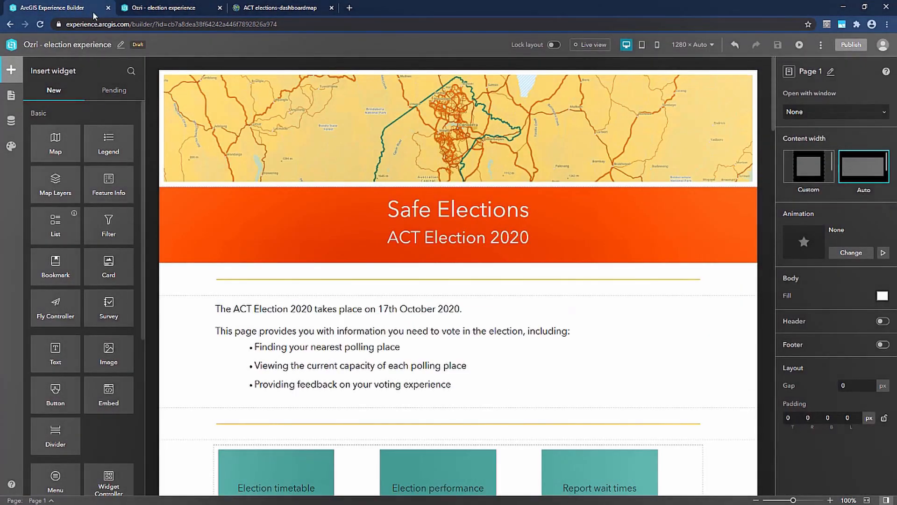
left_click(849, 47)
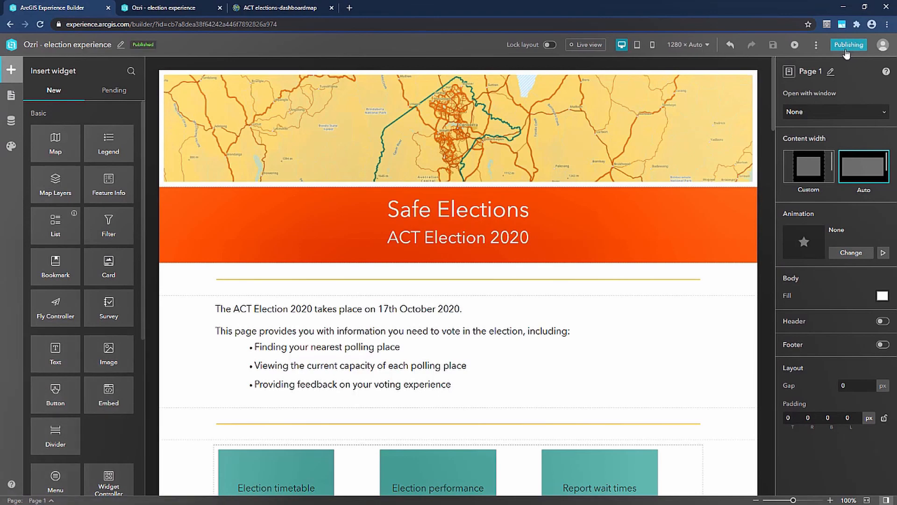